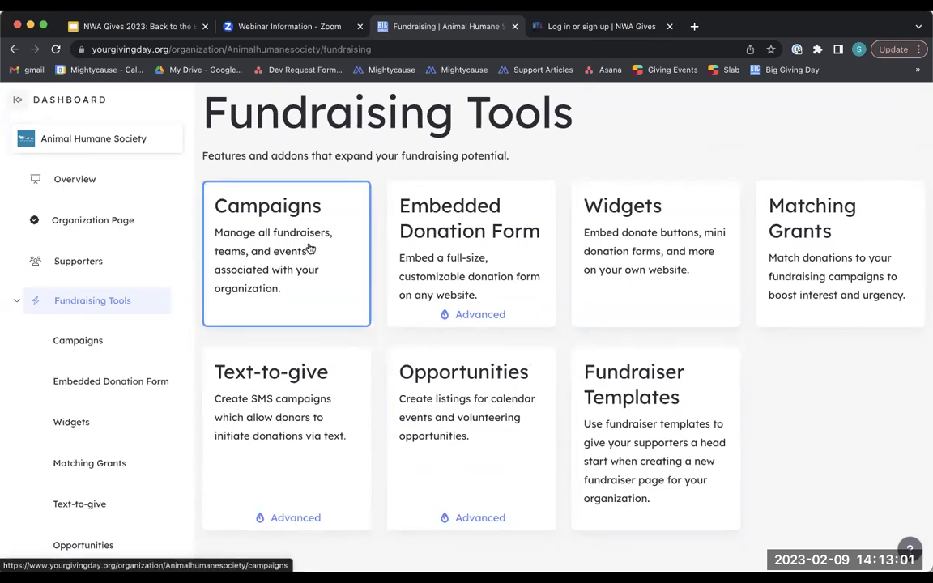
Step: Look through the organization dashboard's Reports and Checkout sections, collapsing each section's submenu after viewing it
left_click(17, 303)
left_click(73, 340)
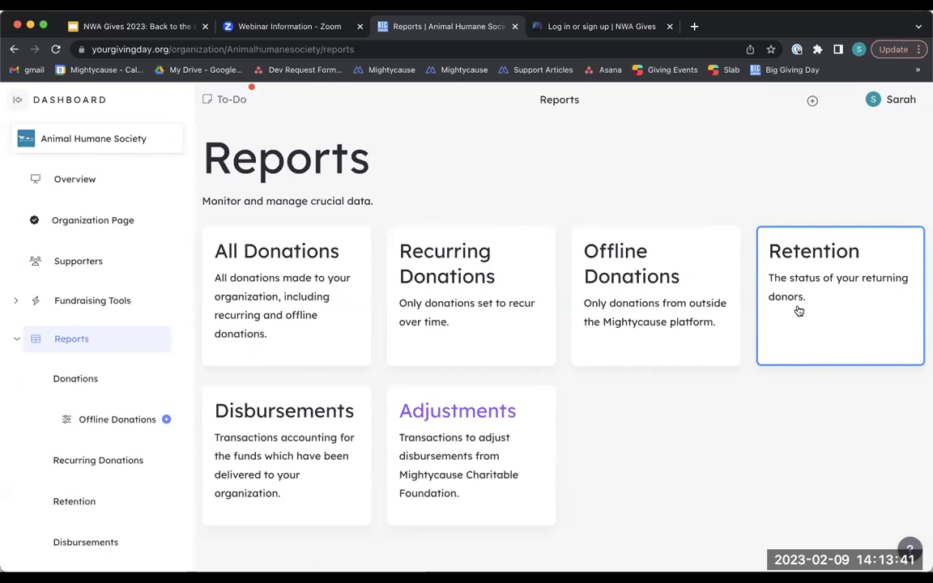
left_click(15, 338)
left_click(75, 377)
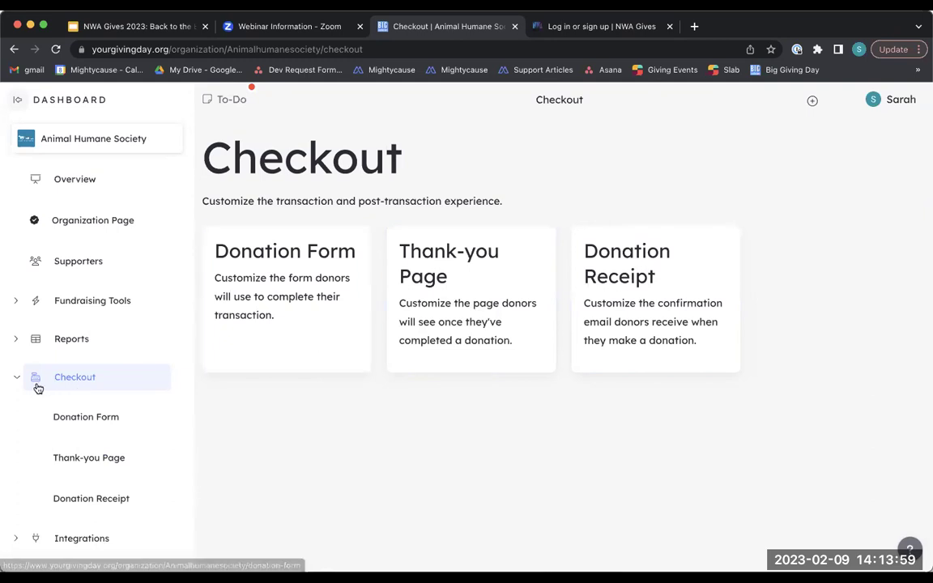
left_click(75, 380)
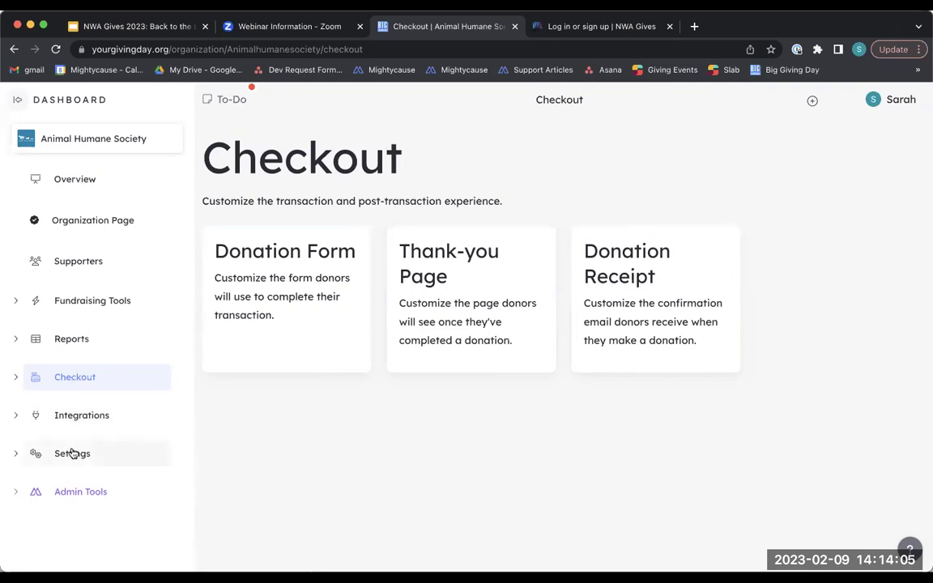
Step: Open the Organization Page for editing and dismiss the edit mode hint
left_click(82, 232)
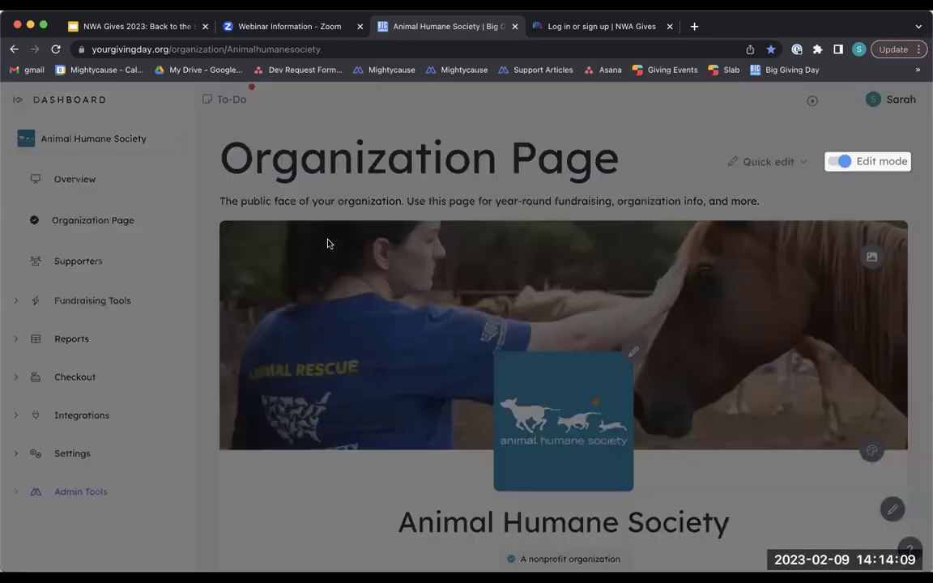
left_click(906, 201)
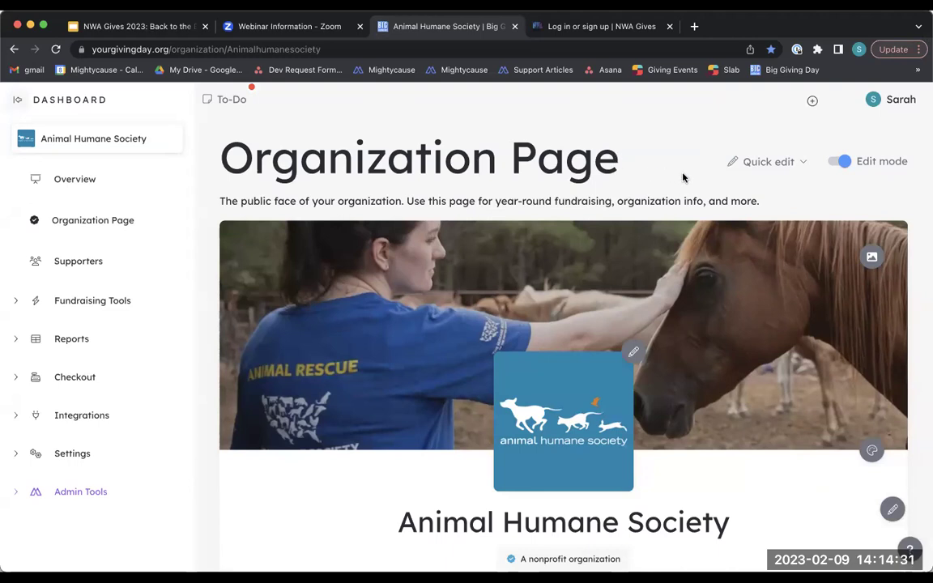
Step: Preview the Organization Page with edit mode off and the dashboard navigation hidden, and restore both
left_click(843, 162)
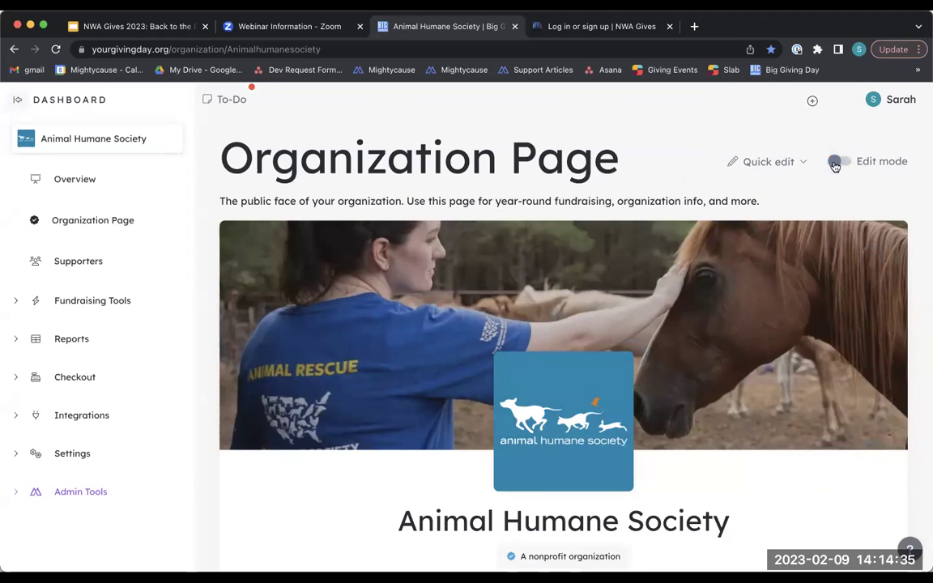
left_click(18, 100)
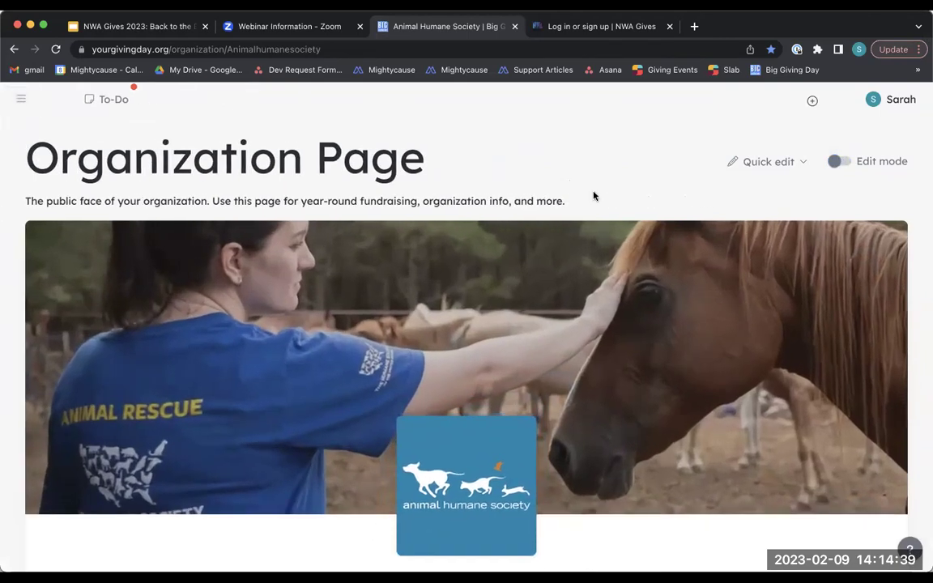
scroll(608, 327, "down", 10)
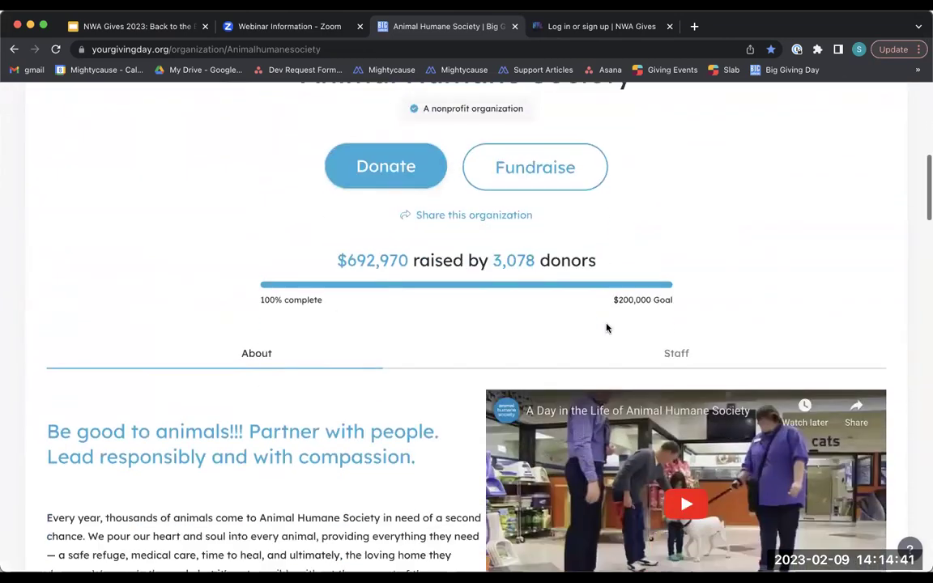
scroll(608, 328, "up", 10)
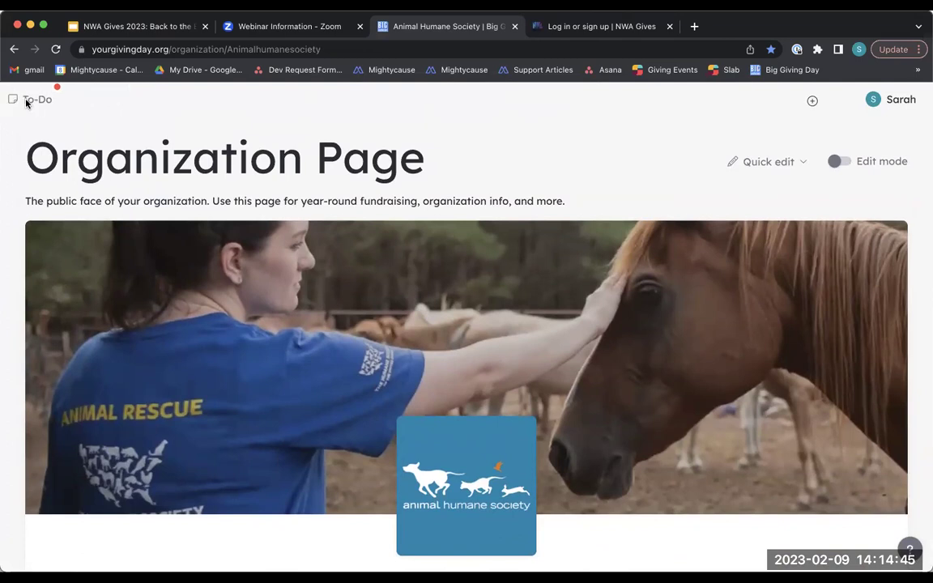
left_click(21, 103)
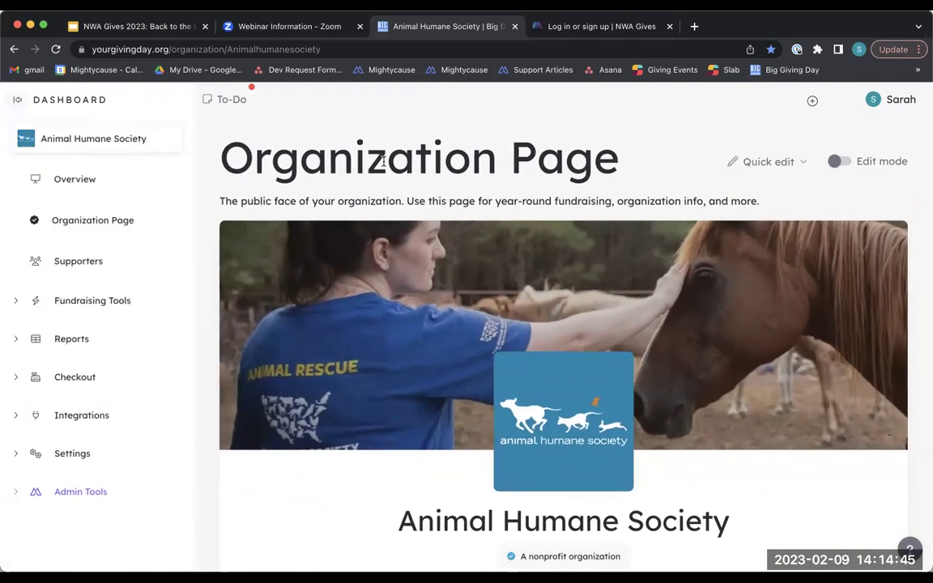
left_click(841, 163)
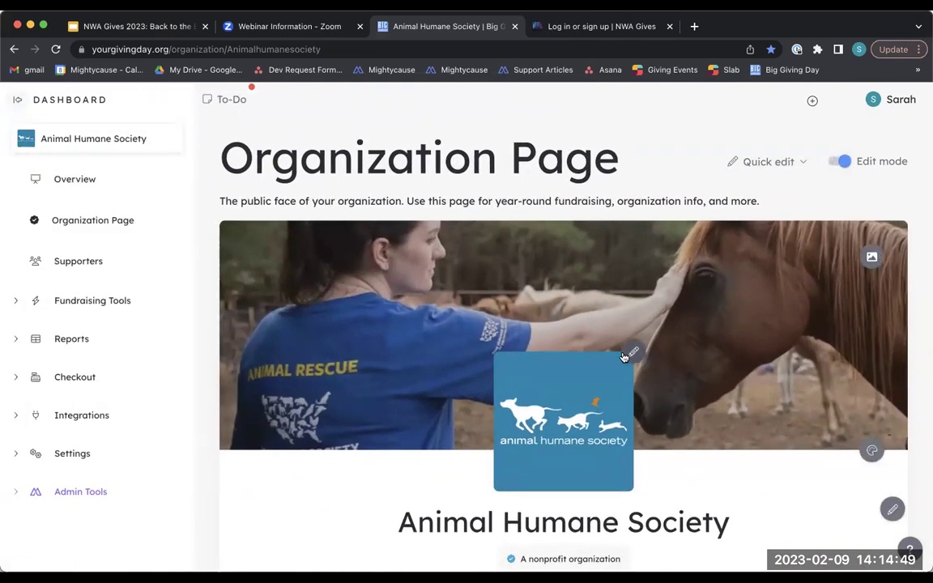
Step: Open the page's visitor action settings to view the Fundraise Button option
scroll(810, 477, "down", 2)
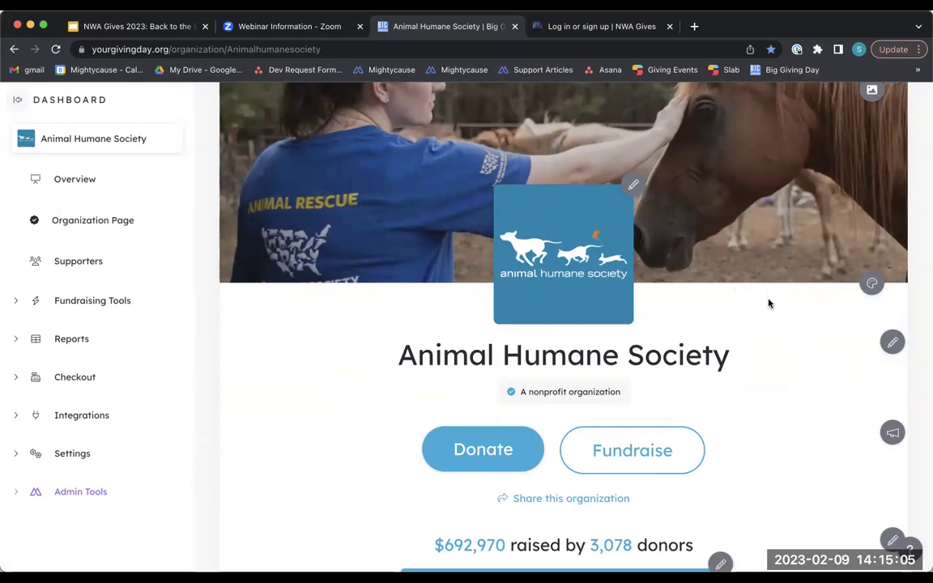
scroll(770, 303, "down", 1)
scroll(770, 303, "down", 1)
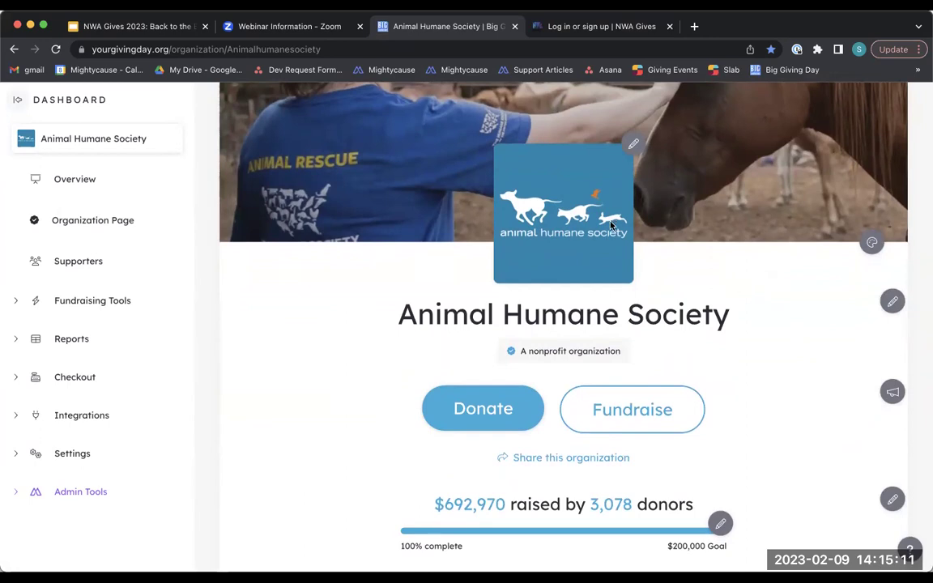
scroll(865, 298, "down", 3)
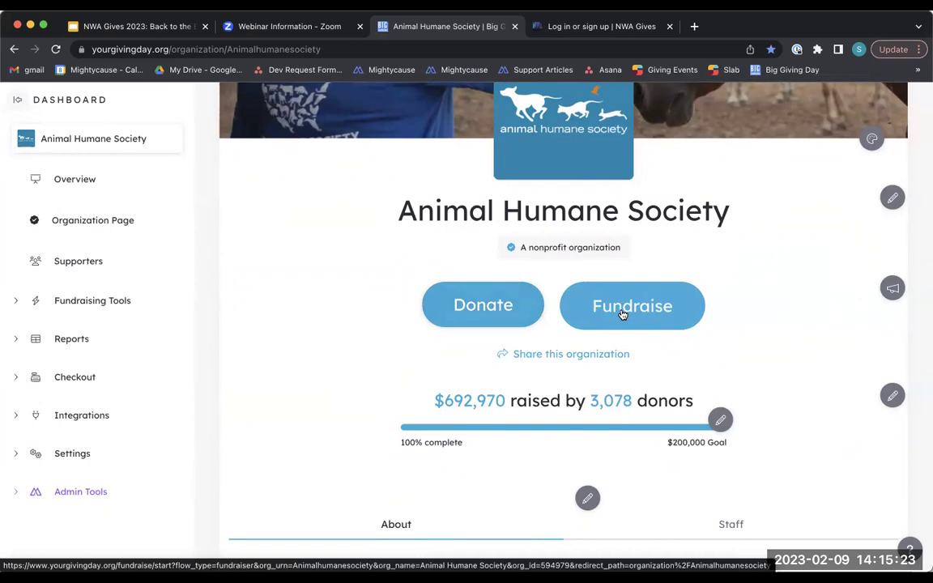
left_click(891, 288)
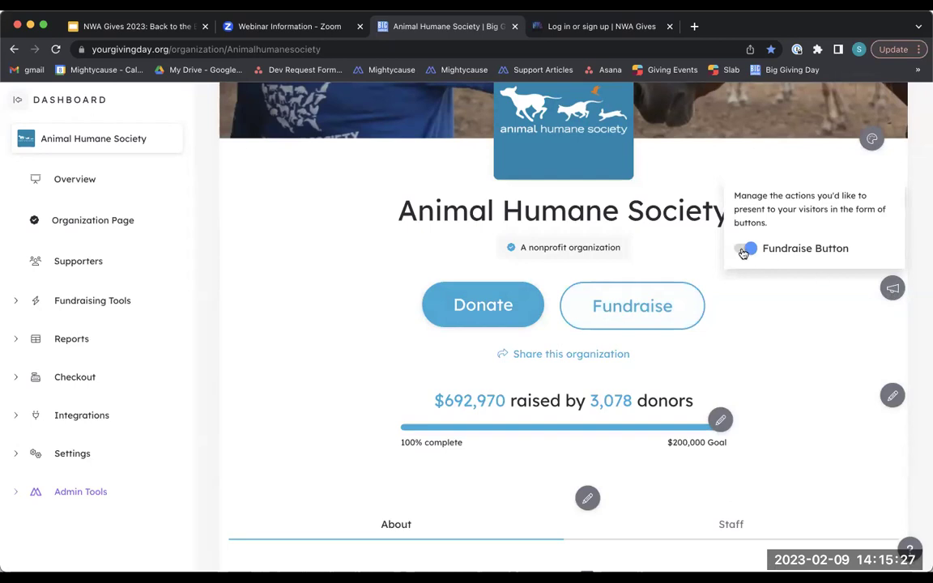
Step: View the fundraising progress settings for displayed stats and calculation method, and close them without changes
scroll(842, 325, "down", 2)
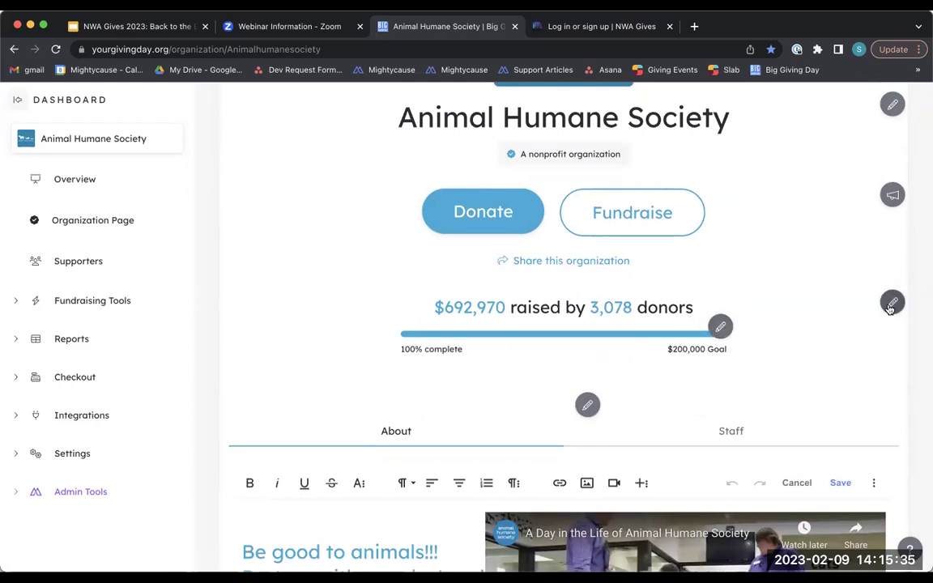
left_click(720, 327)
scroll(798, 303, "down", 2)
scroll(799, 303, "down", 1)
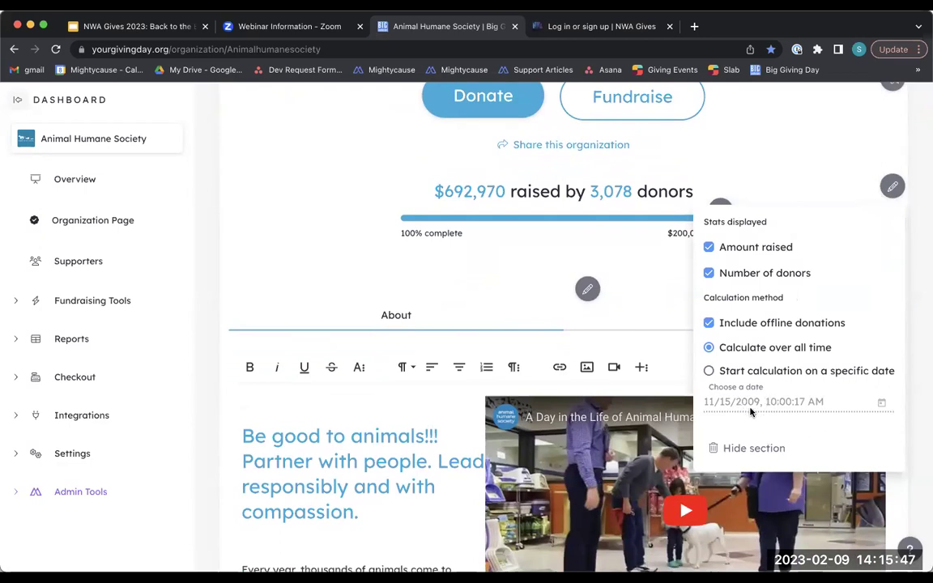
left_click(794, 173)
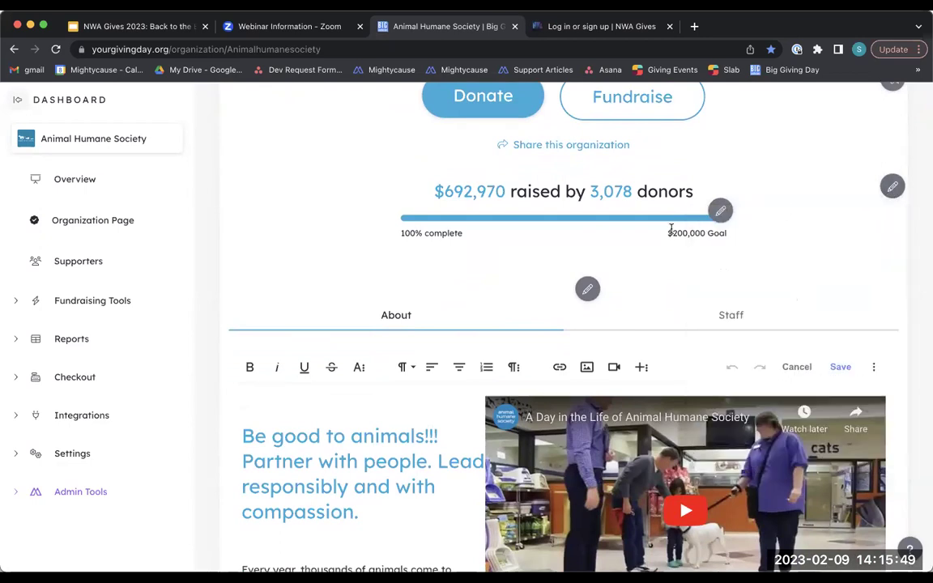
Step: Highlight the blue heading in the About text editor and clear the selection
scroll(617, 290, "down", 5)
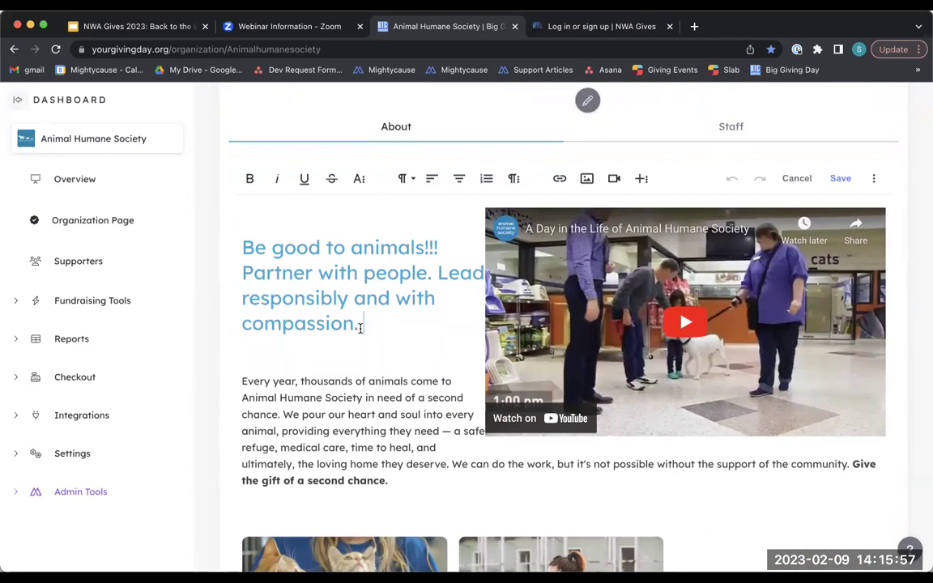
left_click_drag(361, 326, 221, 235)
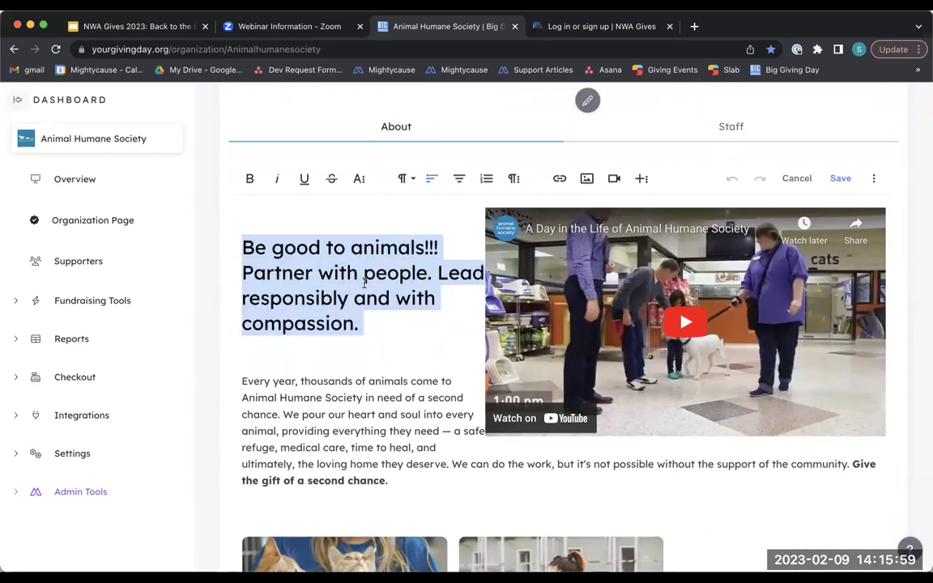
left_click(385, 324)
scroll(385, 323, "down", 1)
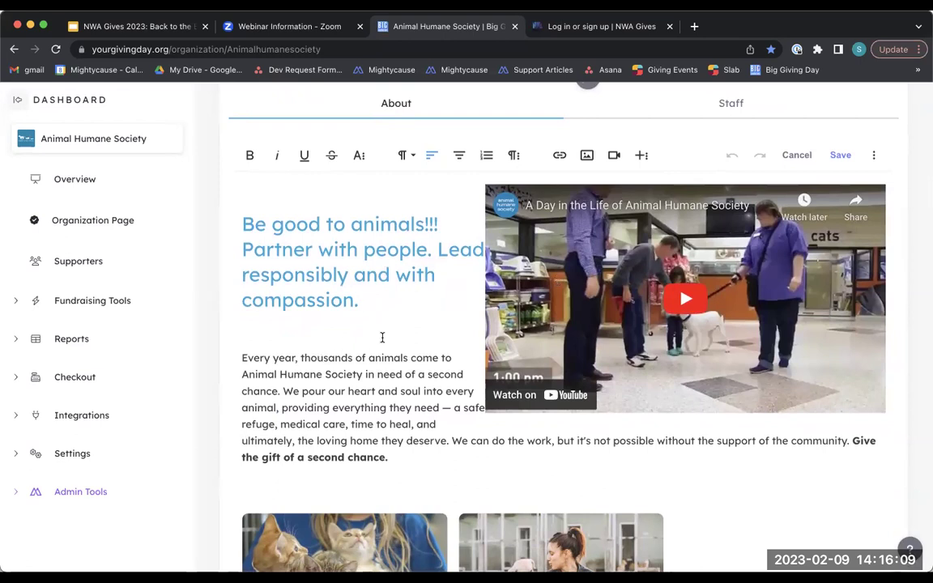
Step: Examine the About content, including its heading, story text, embedded video, photos and website button
scroll(382, 337, "up", 10)
scroll(408, 337, "down", 3)
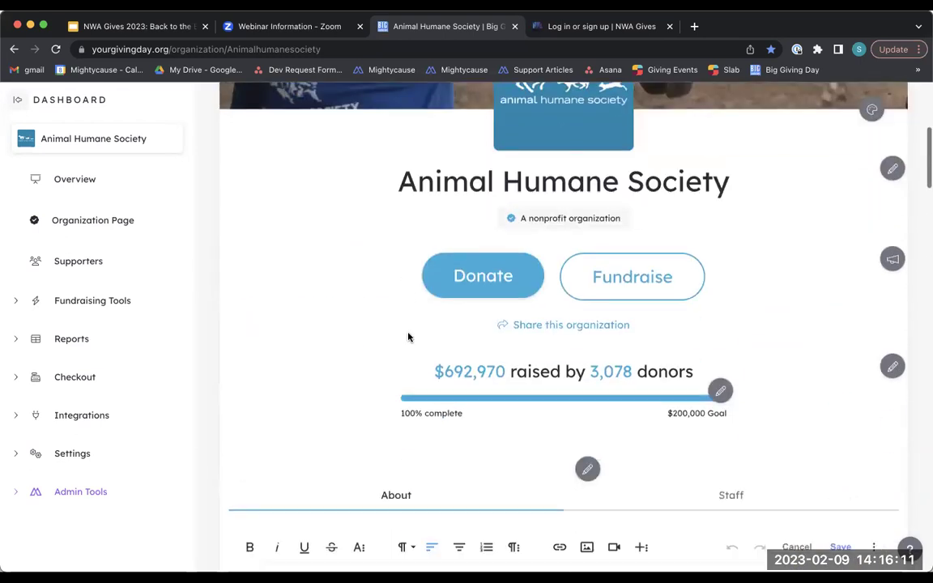
scroll(408, 337, "down", 5)
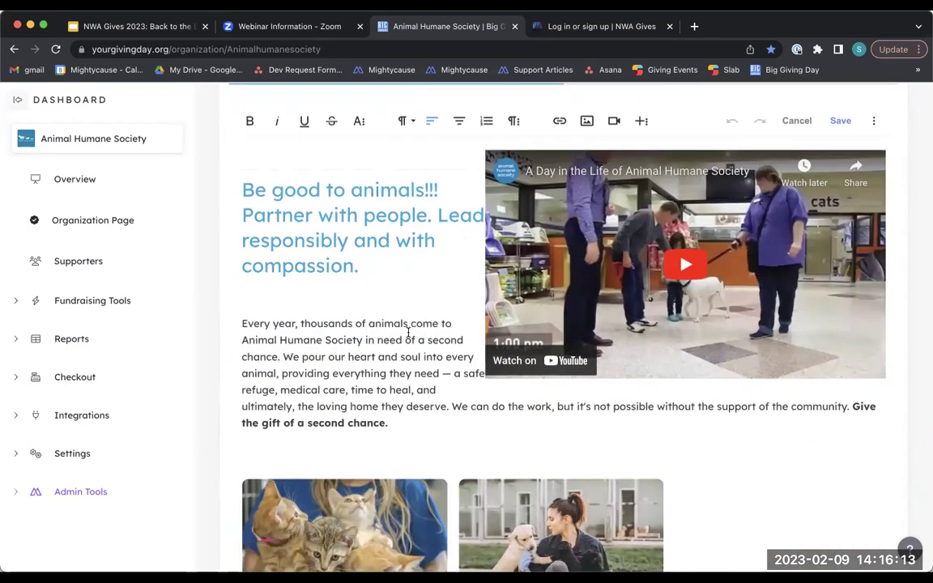
scroll(408, 334, "down", 1)
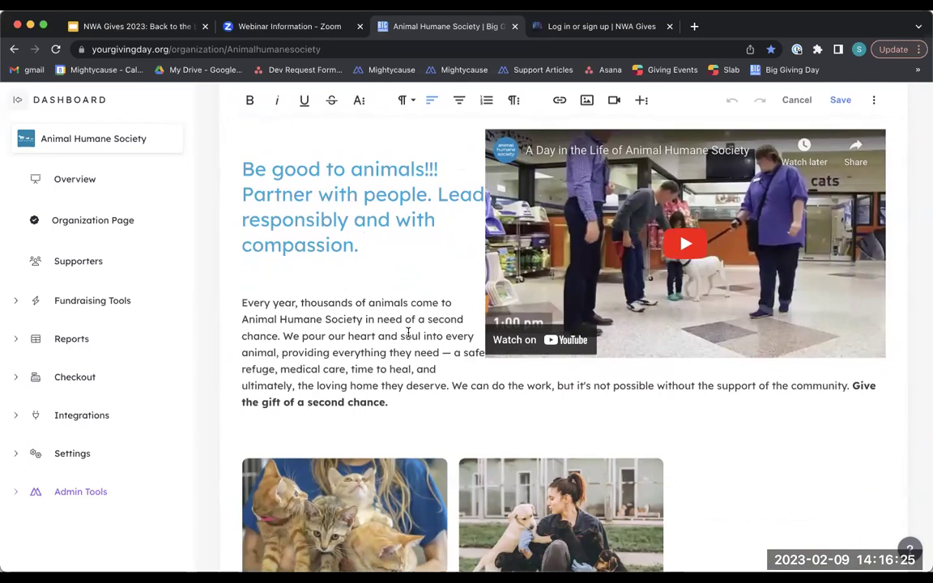
scroll(390, 293, "up", 3)
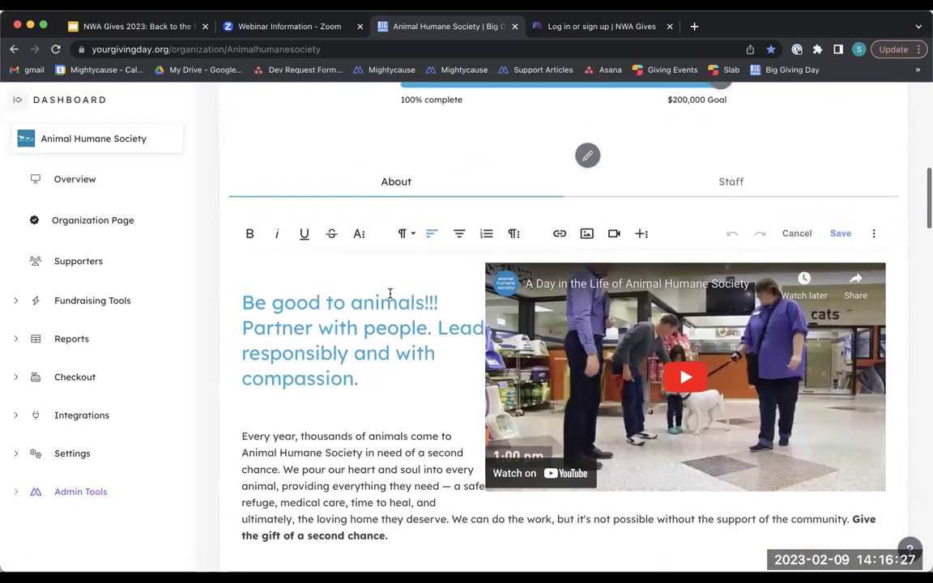
scroll(389, 293, "down", 10)
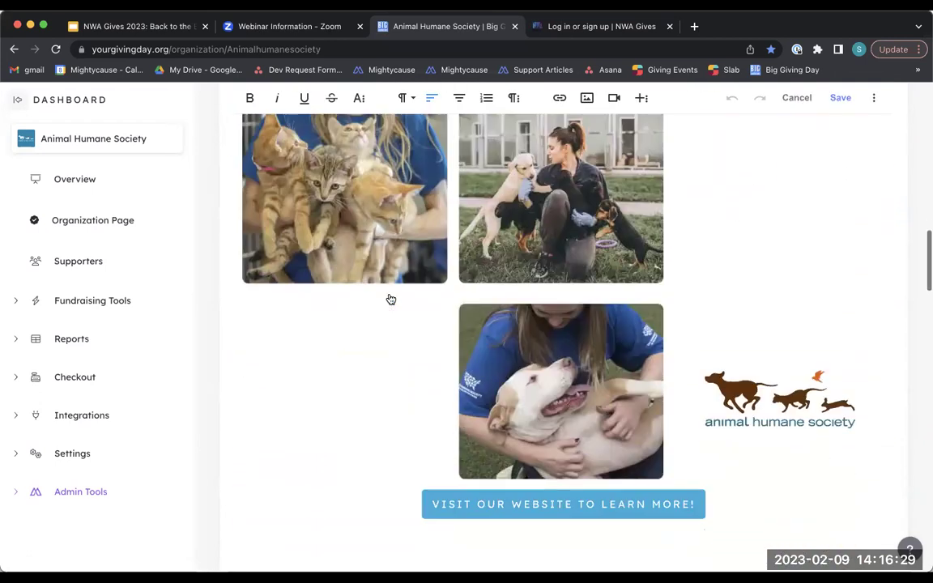
scroll(390, 293, "up", 5)
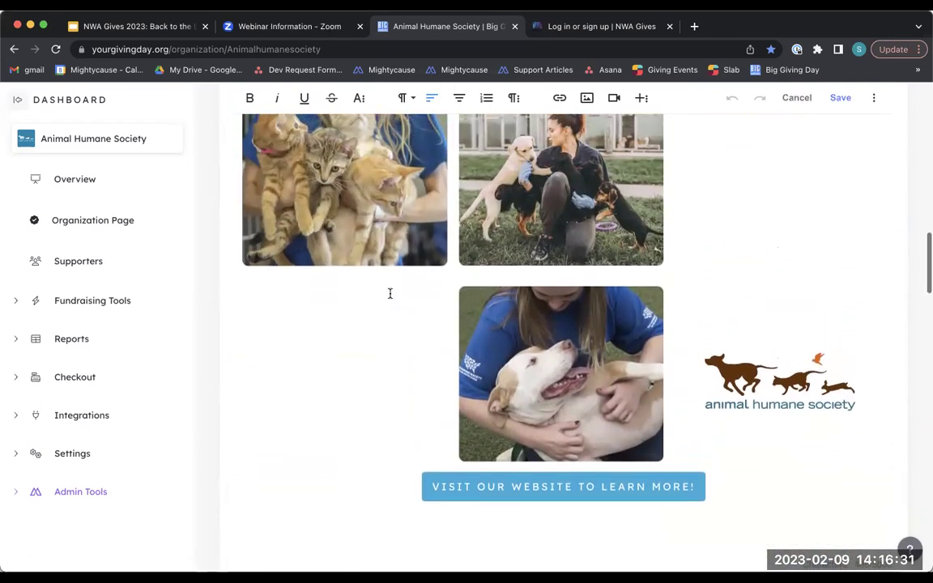
scroll(389, 293, "up", 5)
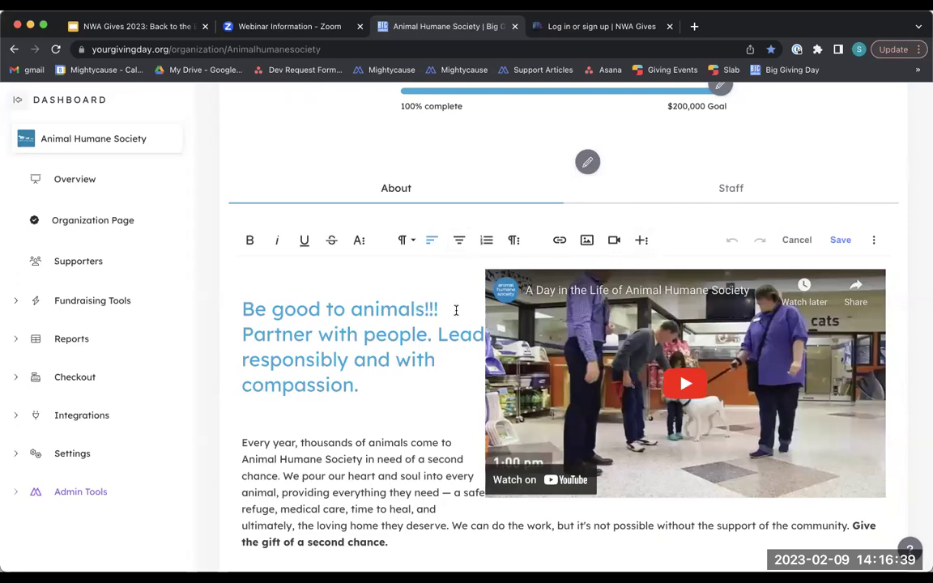
Step: View the Staff section's content editor and return to the About content
left_click(740, 188)
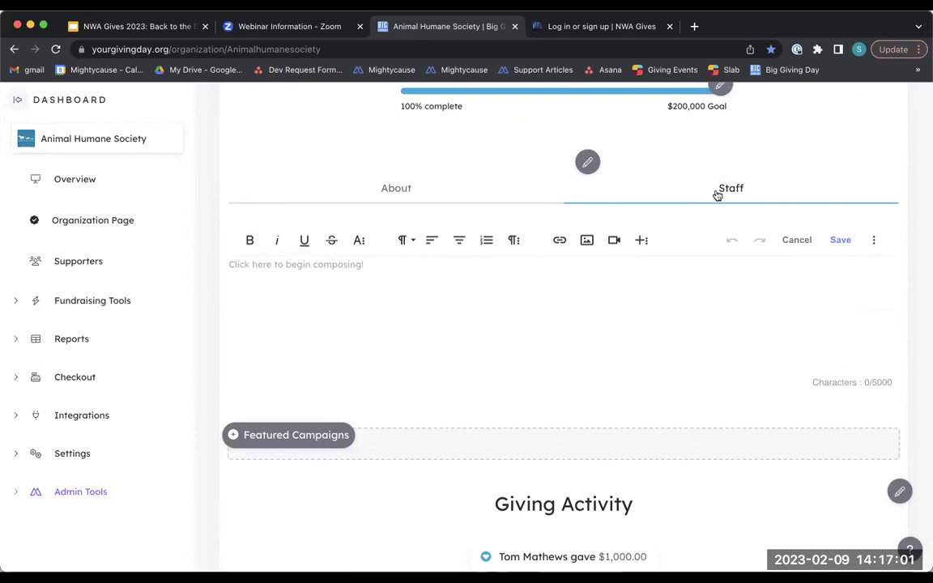
left_click(396, 190)
Step: Add a Featured Campaigns section below the About content and dismiss the fundraising effort search without choosing one
scroll(574, 283, "down", 5)
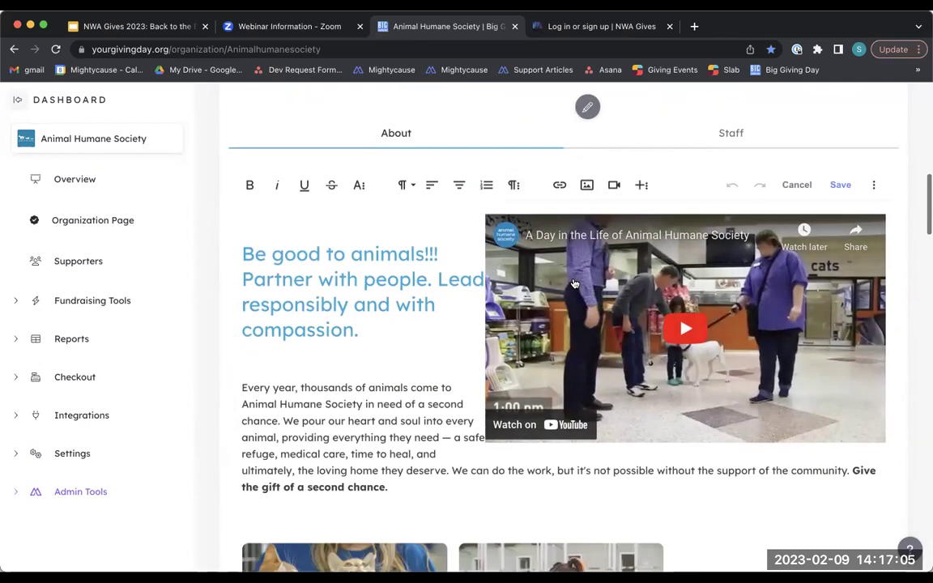
scroll(574, 283, "down", 6)
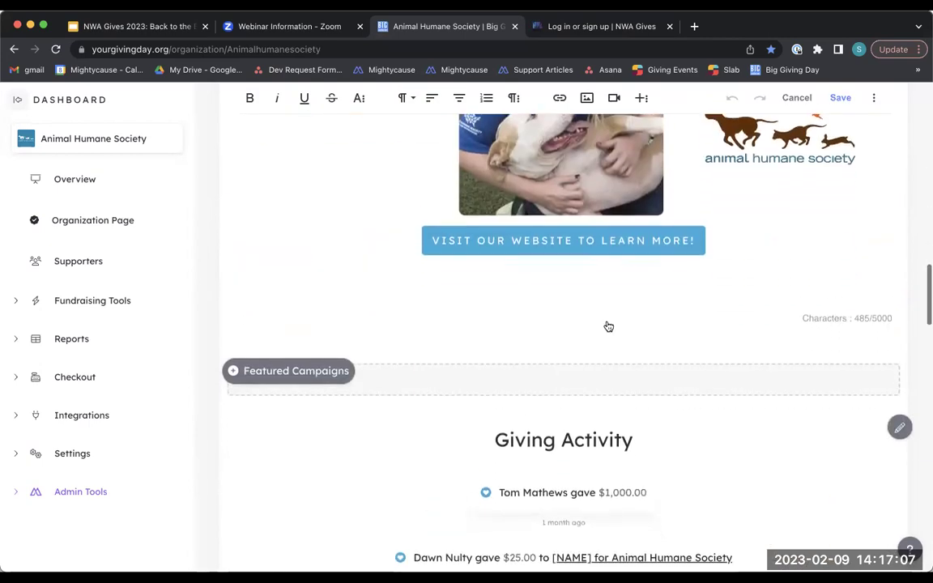
scroll(608, 327, "down", 1)
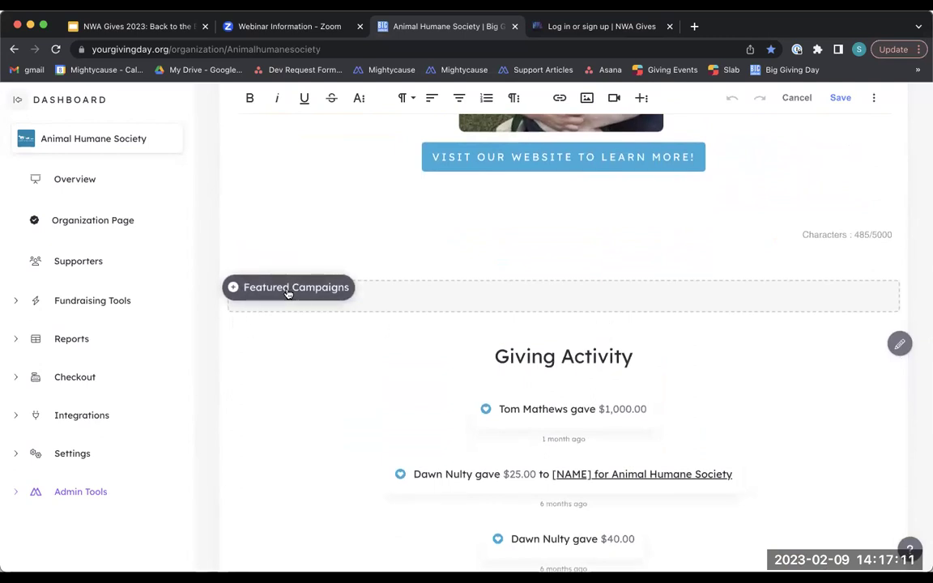
left_click(287, 290)
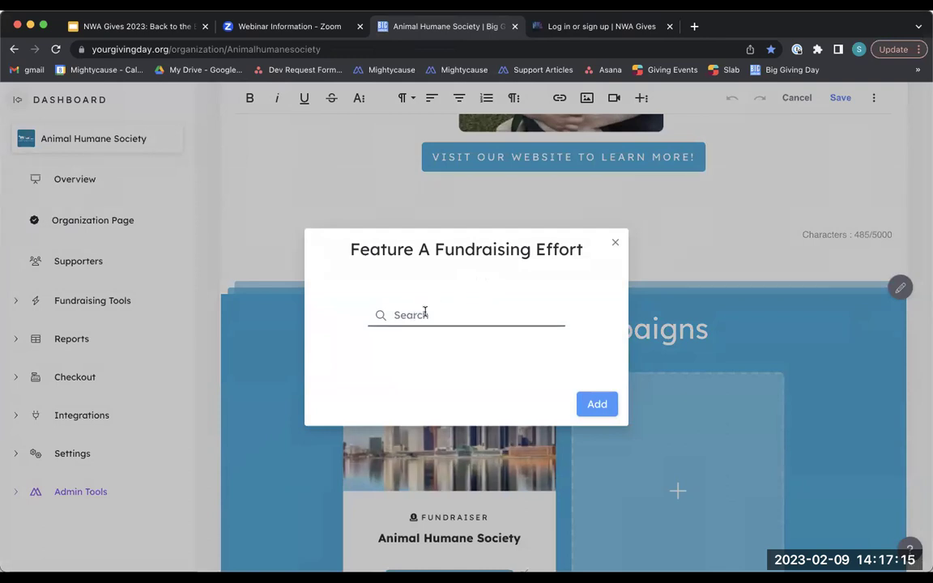
left_click(613, 246)
Step: Look over the Featured Campaigns section and the Giving Activity list below it
scroll(750, 294, "down", 4)
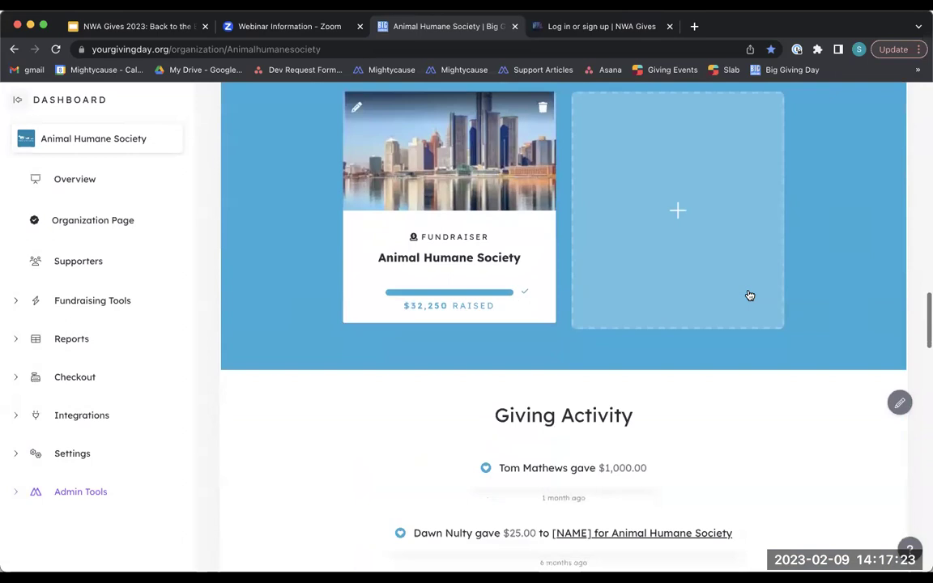
scroll(751, 295, "down", 3)
scroll(750, 295, "down", 1)
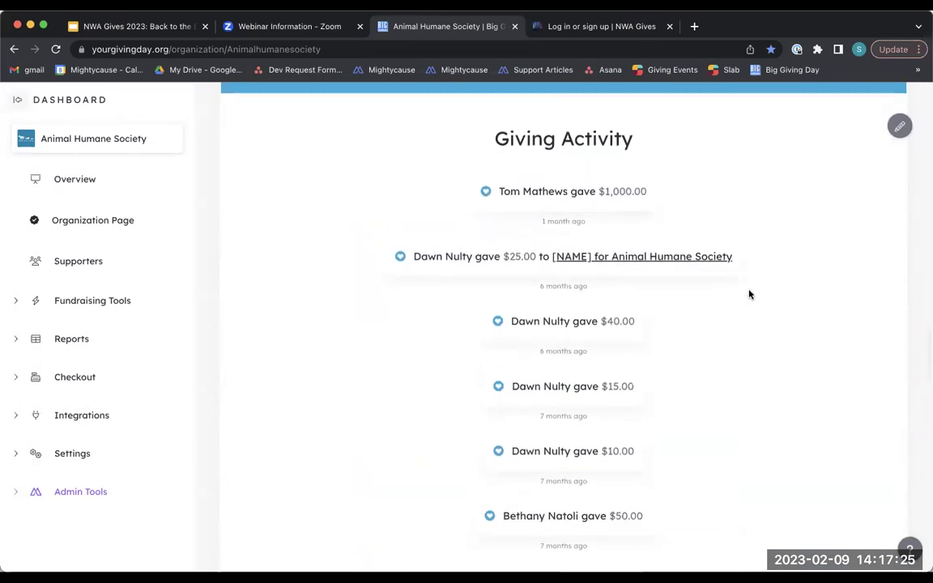
Step: Hide the Giving Activity section on the Organization Page and restore it
scroll(750, 295, "down", 1)
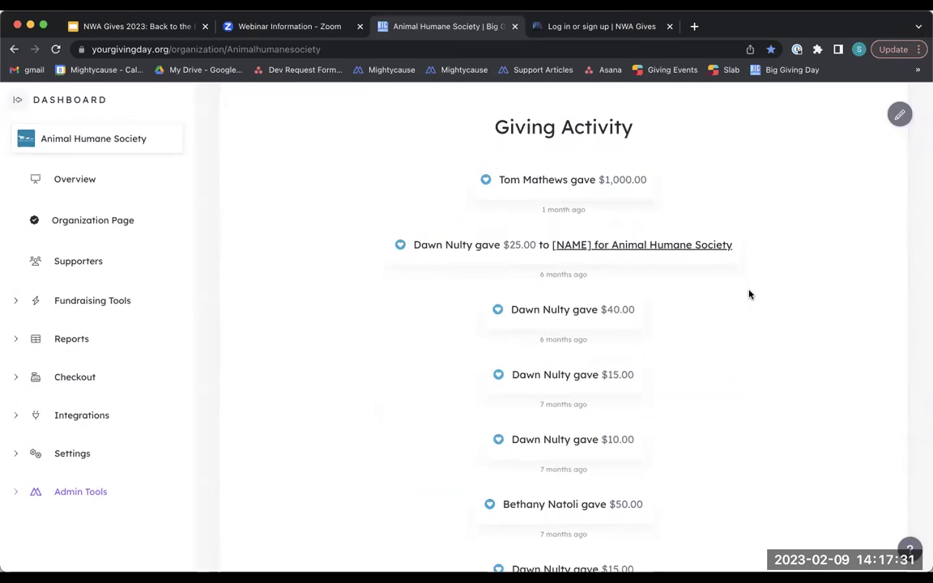
left_click(900, 114)
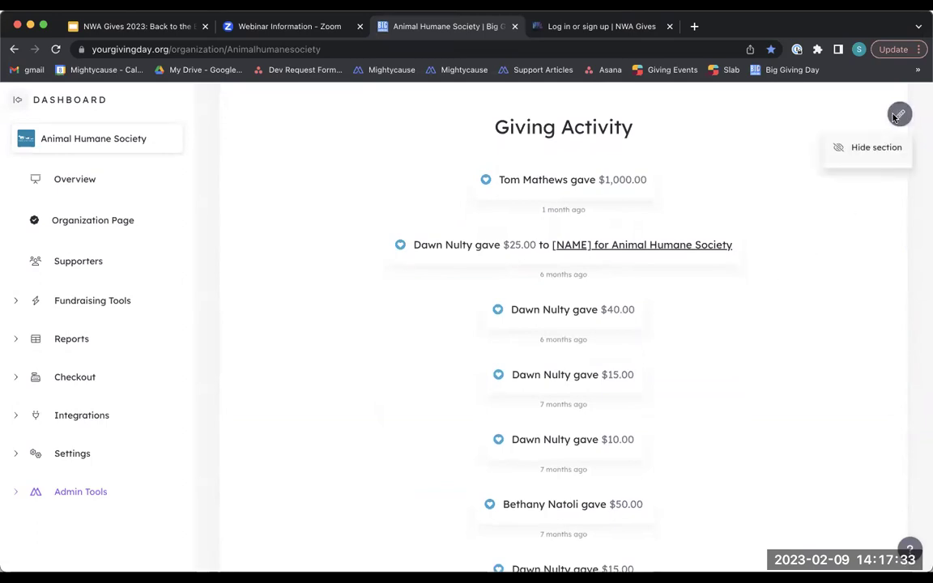
left_click(866, 153)
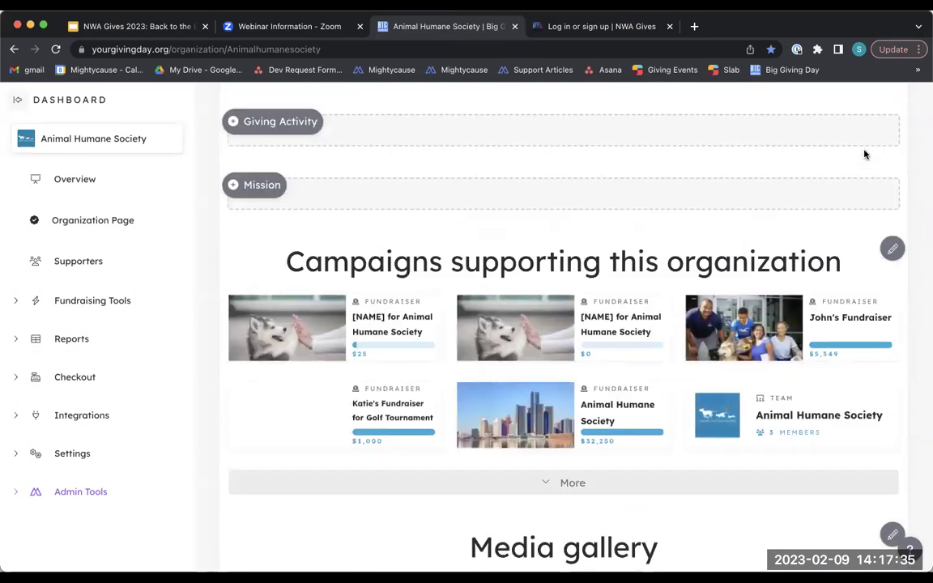
left_click(285, 121)
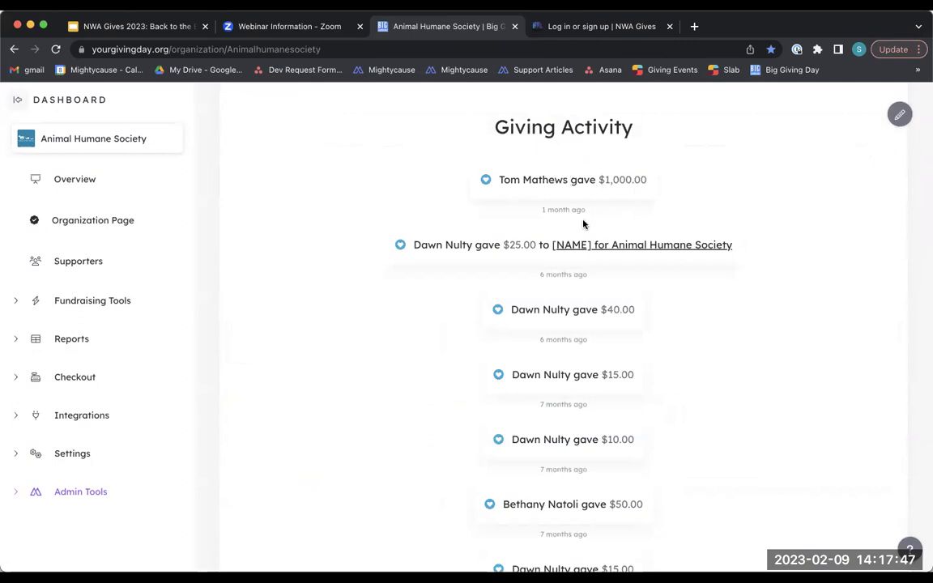
Step: Review the donations in the Giving Activity list through to the Mission placeholder below it
scroll(624, 324, "down", 1)
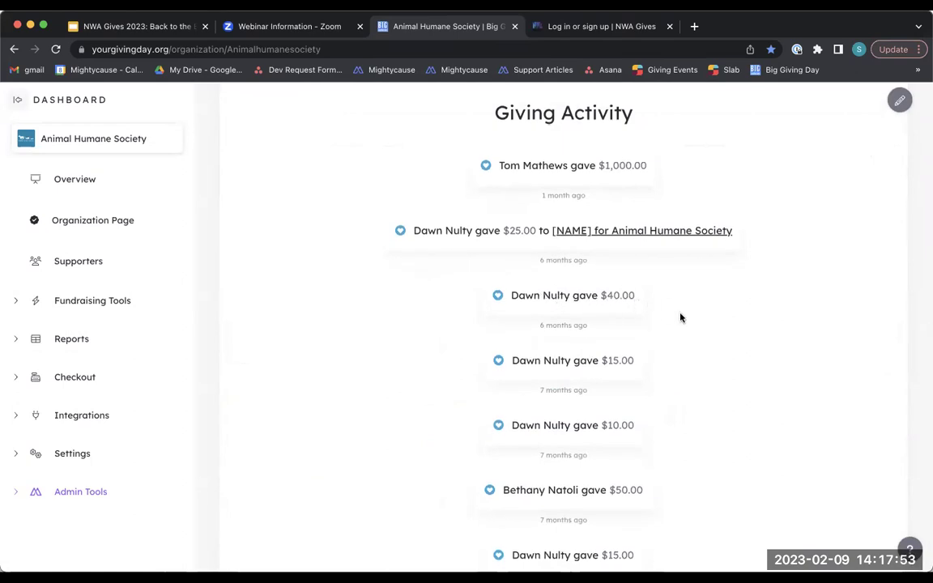
scroll(681, 318, "down", 2)
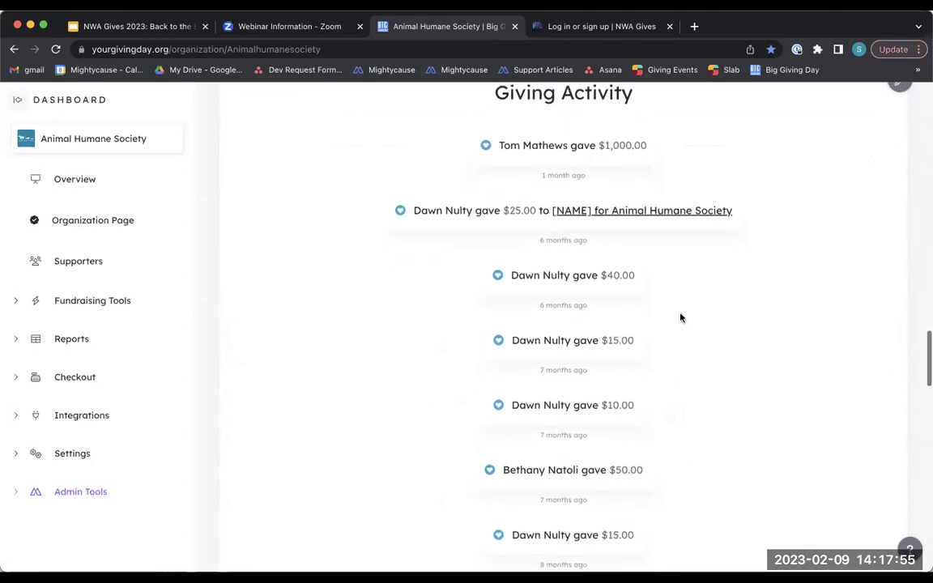
scroll(681, 317, "down", 4)
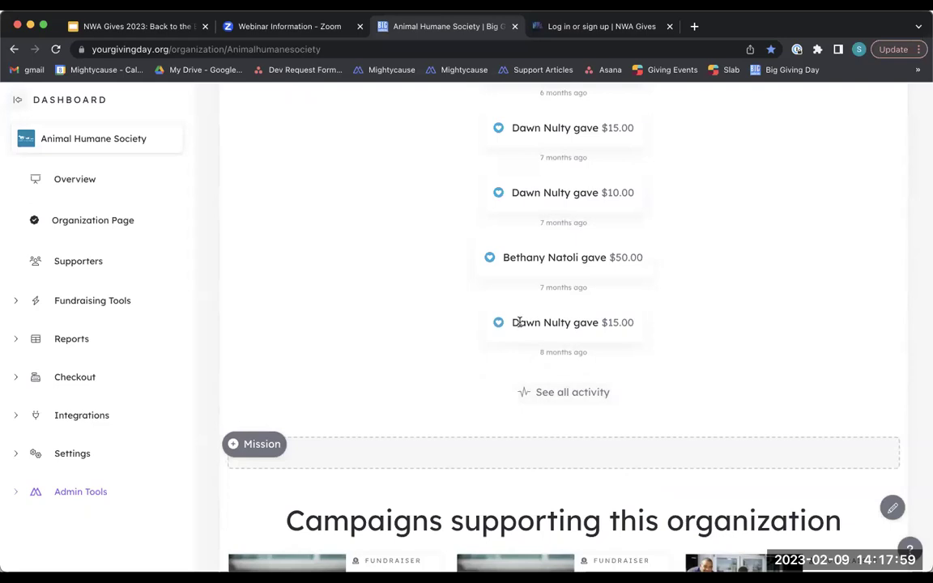
scroll(616, 230, "up", 3)
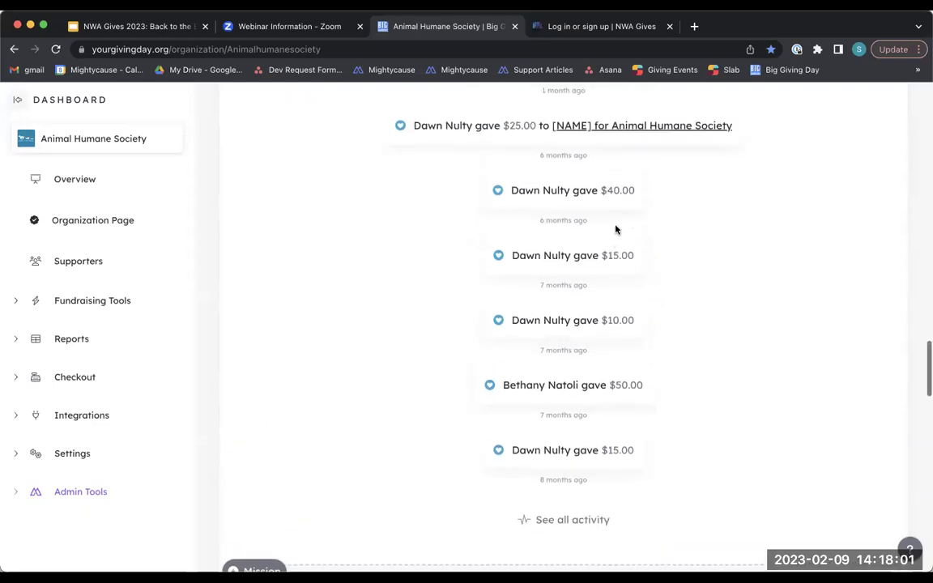
scroll(678, 233, "up", 2)
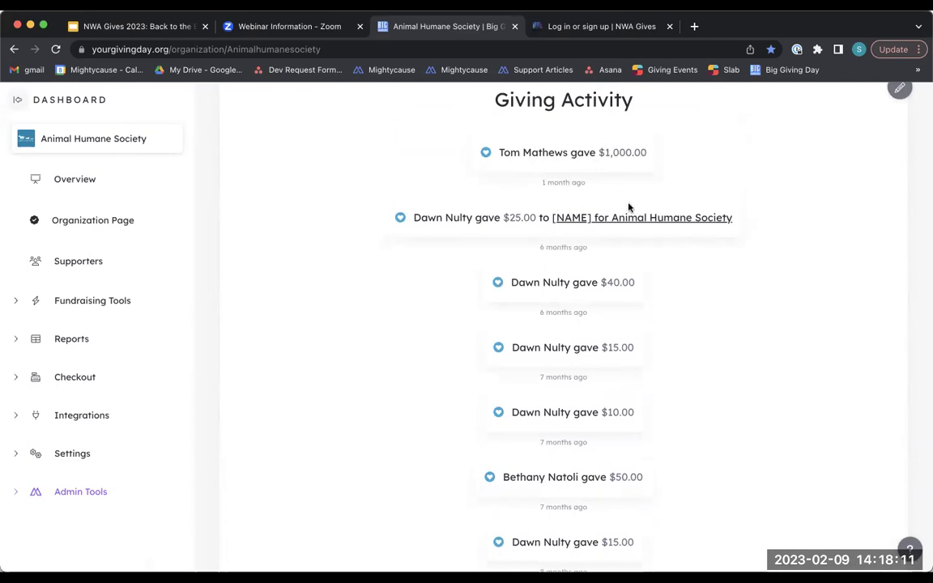
scroll(663, 291, "down", 5)
scroll(661, 298, "down", 2)
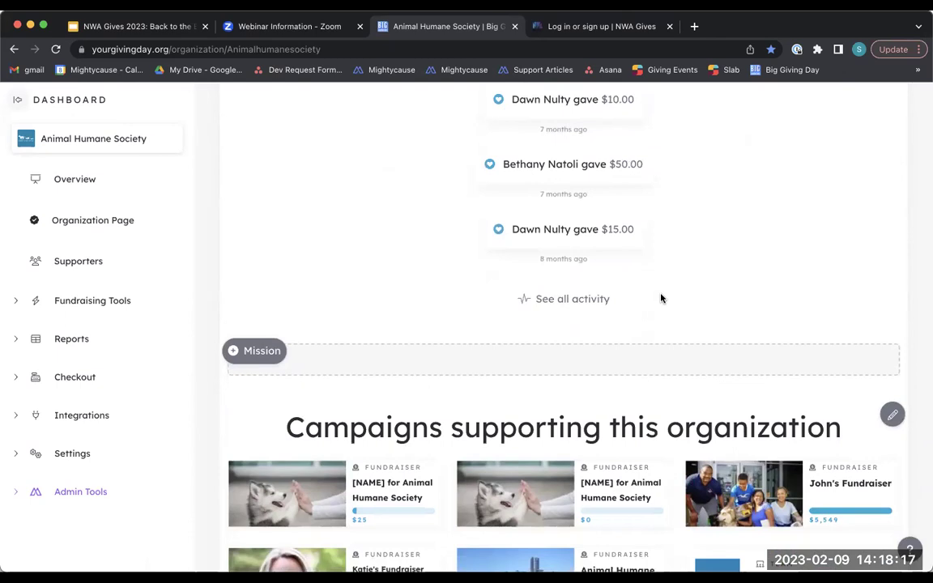
Step: Look over the supporting campaigns, Media gallery and social gallery placeholders, and return to the organization's header and Fundraise button
scroll(618, 260, "down", 6)
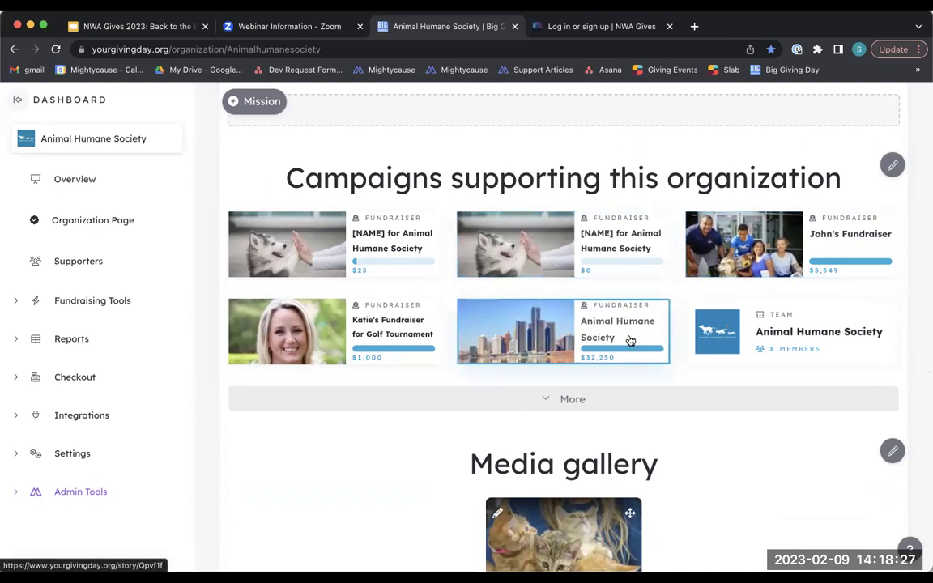
scroll(630, 340, "down", 10)
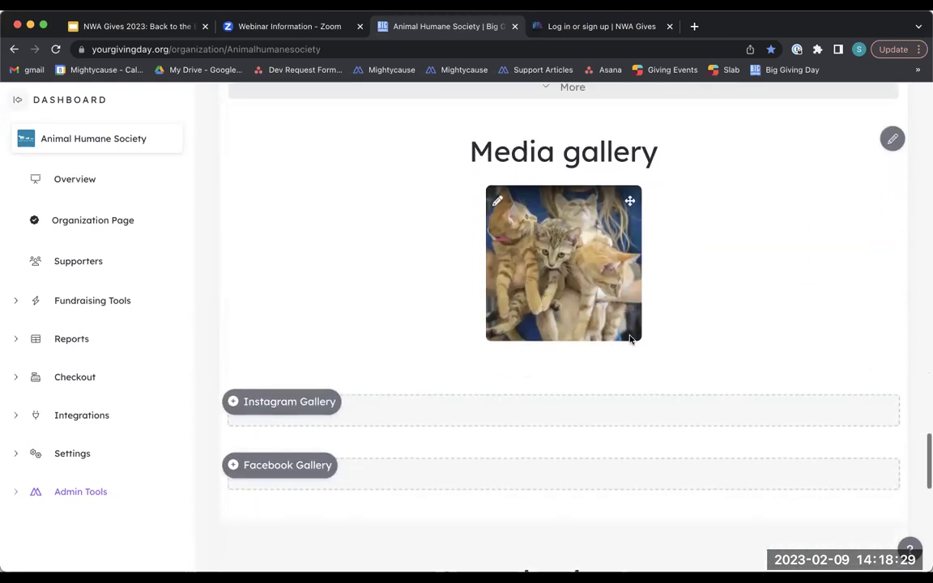
scroll(630, 340, "up", 15)
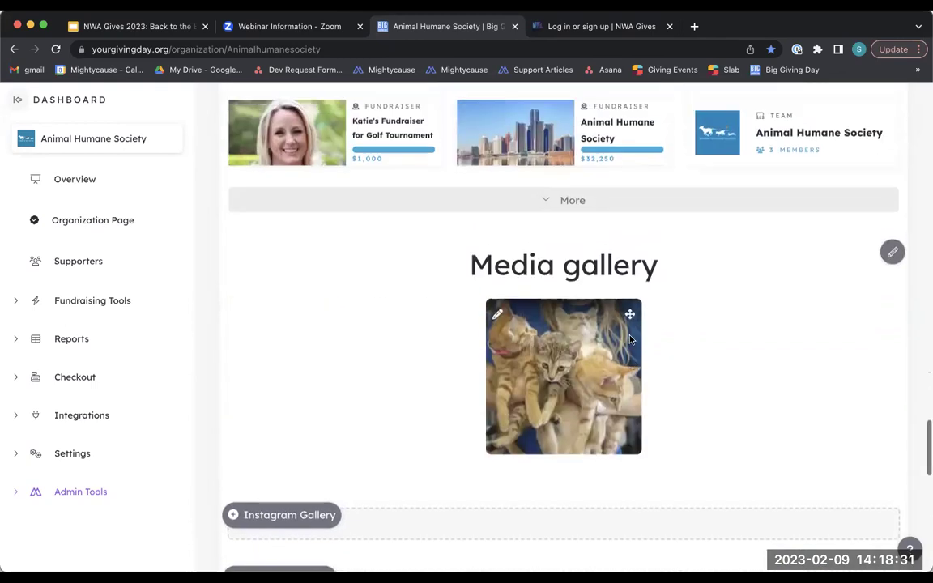
scroll(630, 341, "up", 12)
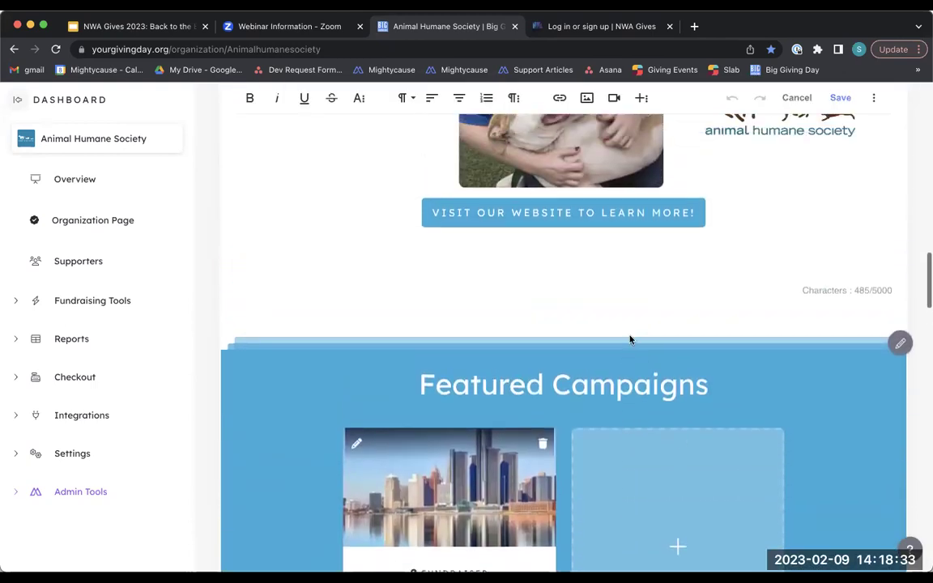
scroll(630, 340, "up", 6)
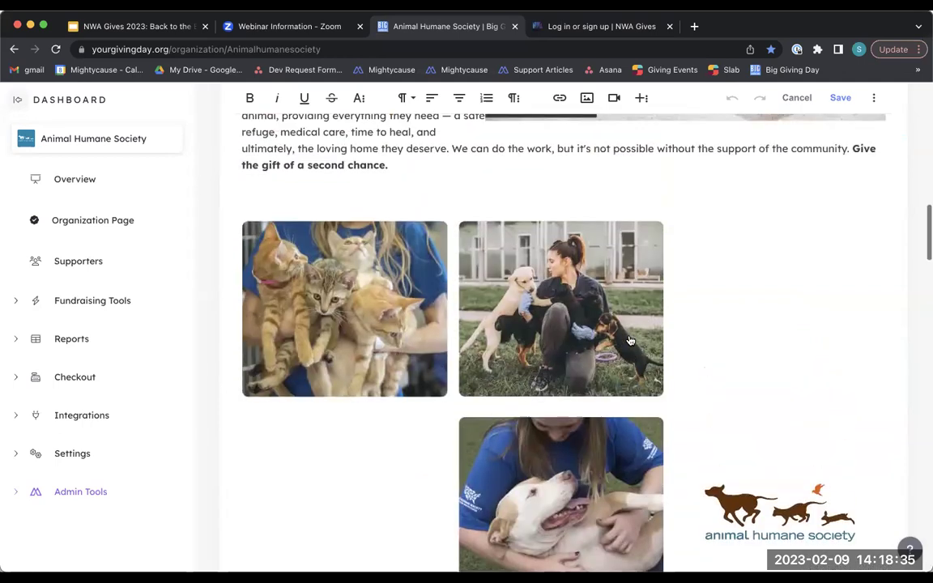
scroll(631, 340, "up", 6)
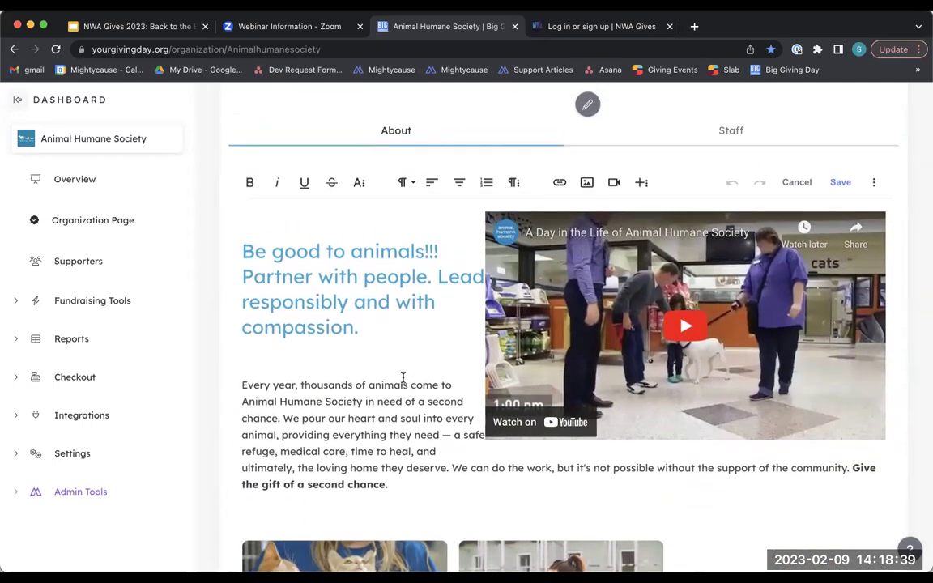
scroll(404, 384, "up", 6)
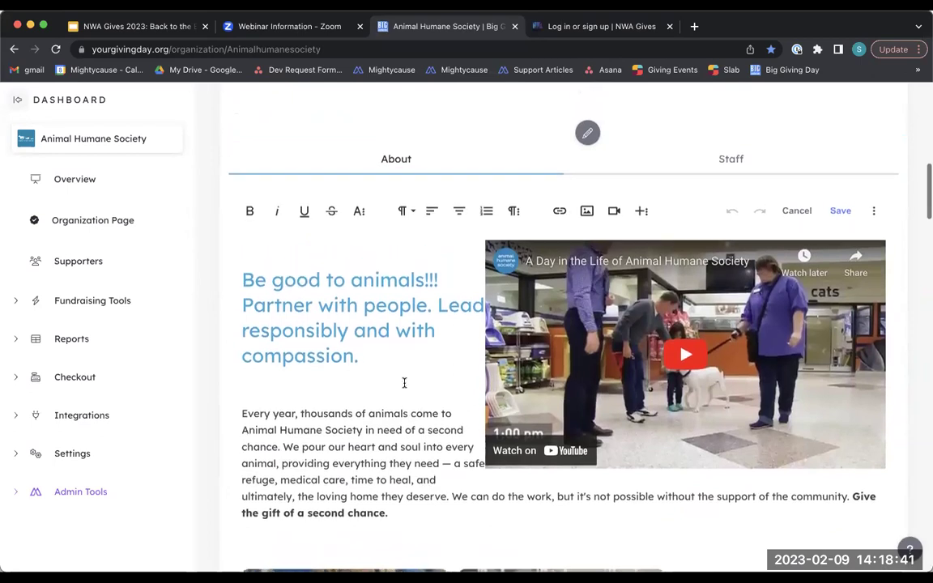
scroll(404, 387, "up", 4)
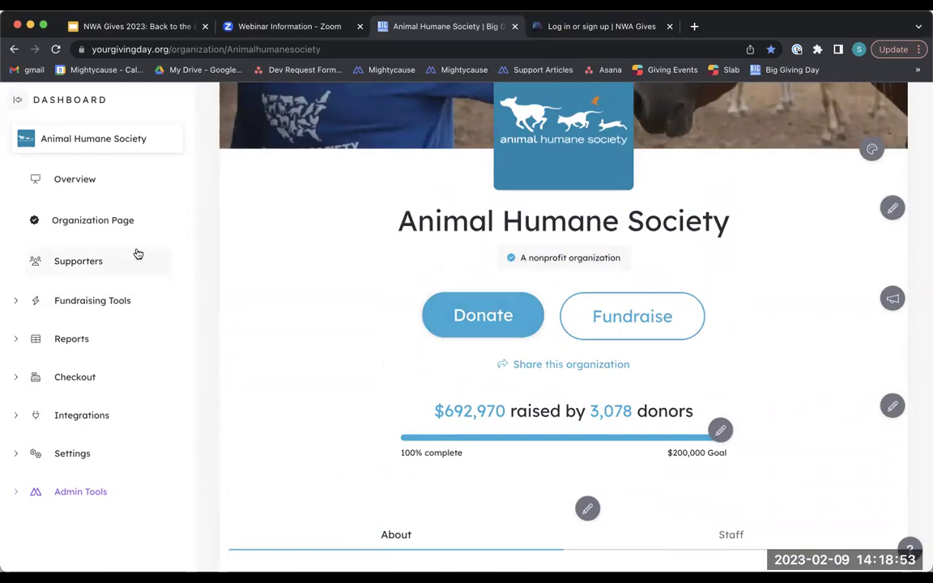
Step: Open the "Your Giving Day Template" entry in Fundraiser Templates for editing
left_click(98, 304)
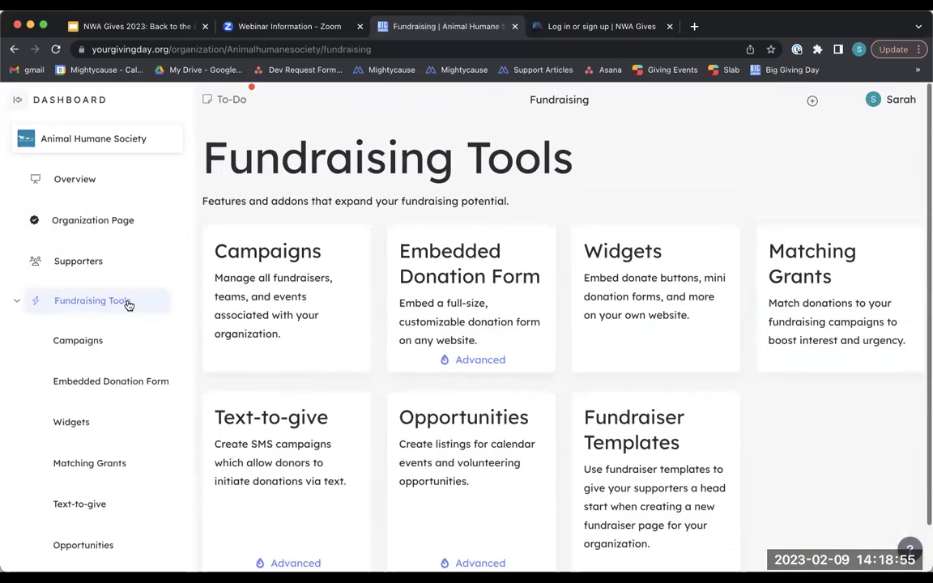
left_click(656, 413)
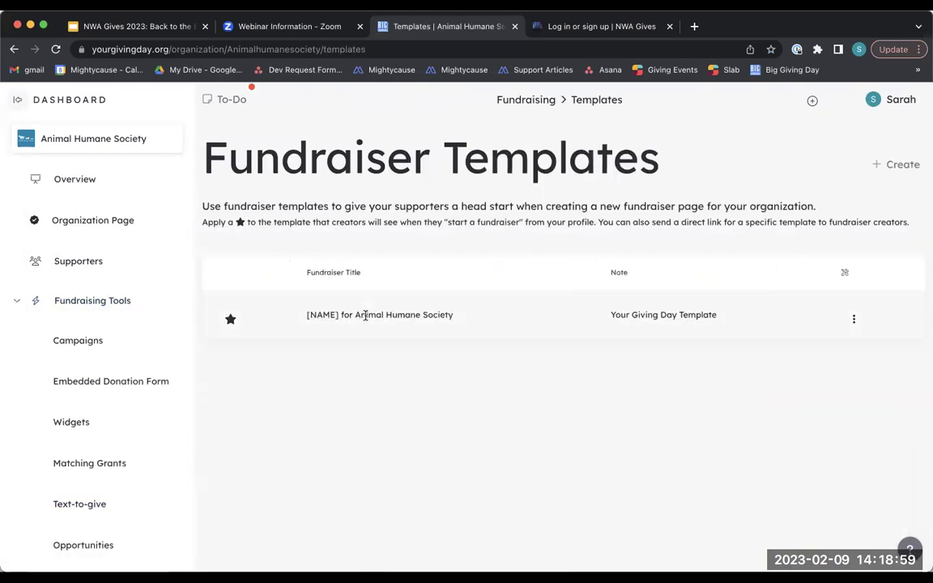
left_click(854, 319)
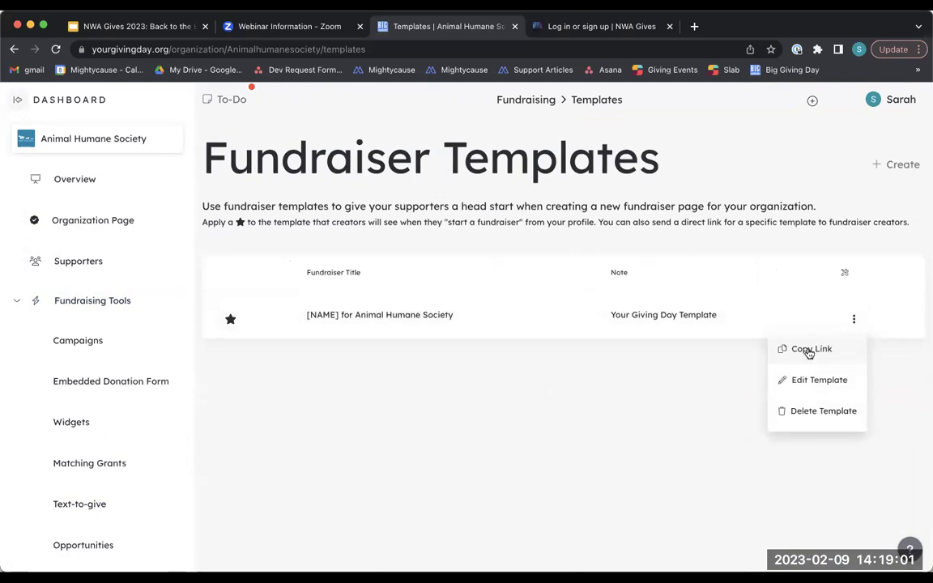
left_click(815, 382)
Step: Examine the template form's admin note, fundraiser title, funding goal, image, short story and story fields
scroll(612, 290, "down", 2)
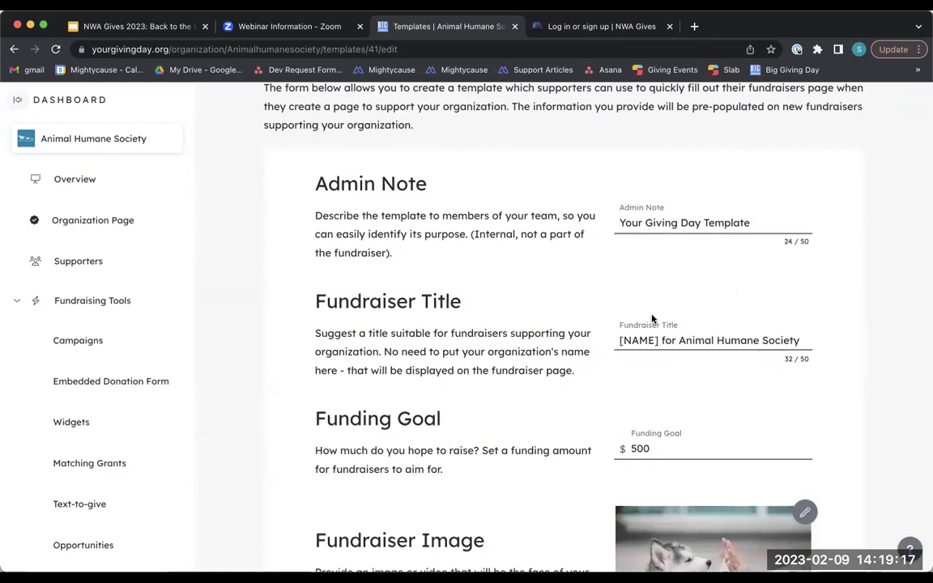
scroll(652, 318, "down", 5)
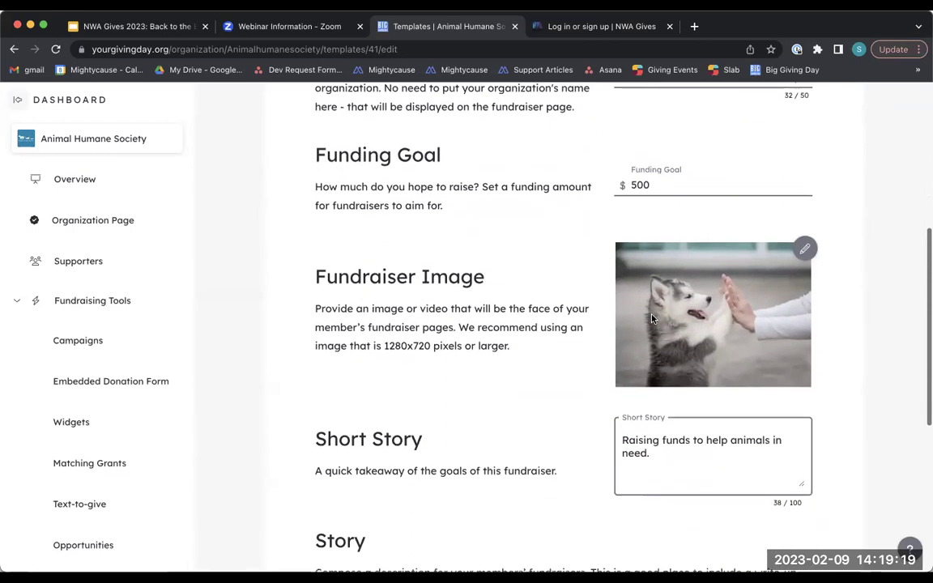
scroll(652, 318, "down", 2)
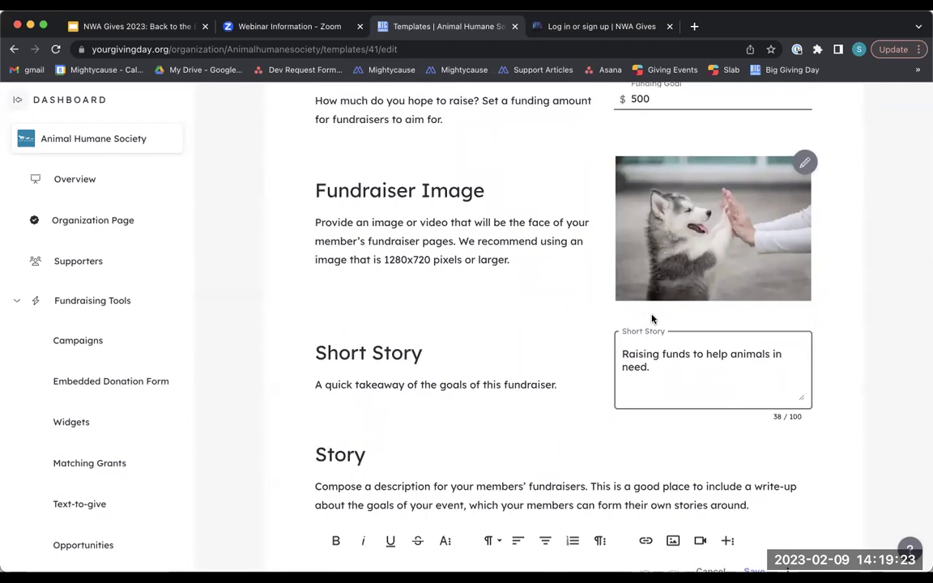
scroll(602, 241, "up", 7)
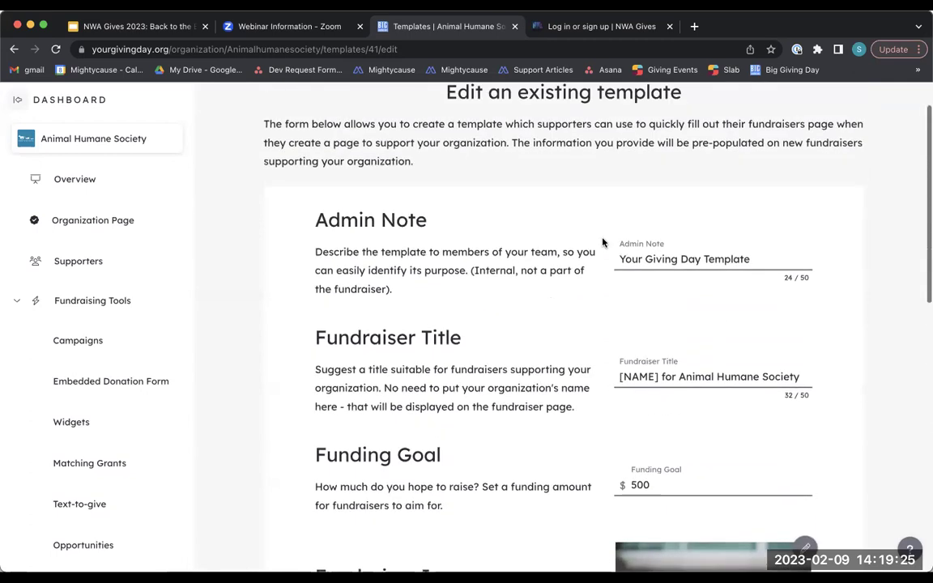
Step: Open the Campaigns list in Fundraising Tools and review its campaign types, amounts raised, owners and statuses
left_click(89, 304)
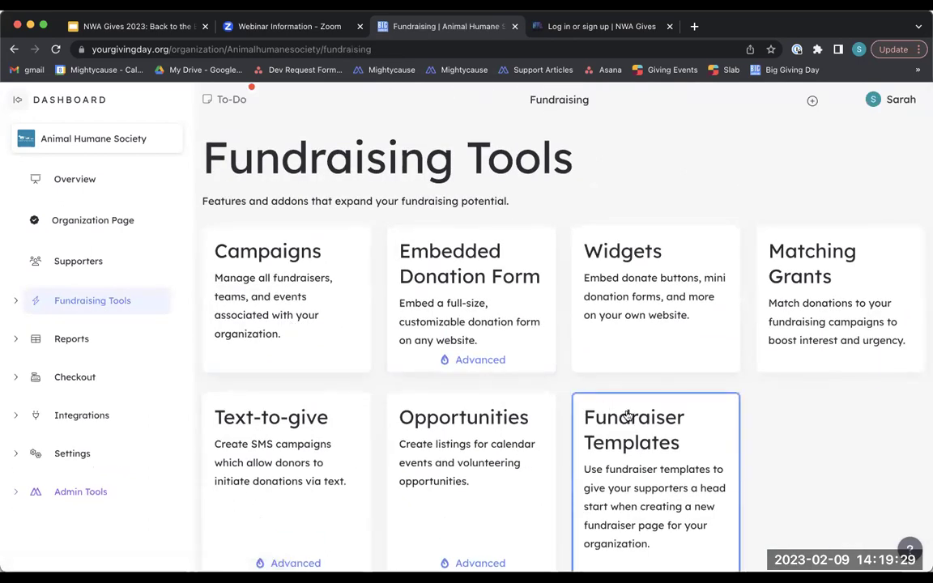
left_click(295, 309)
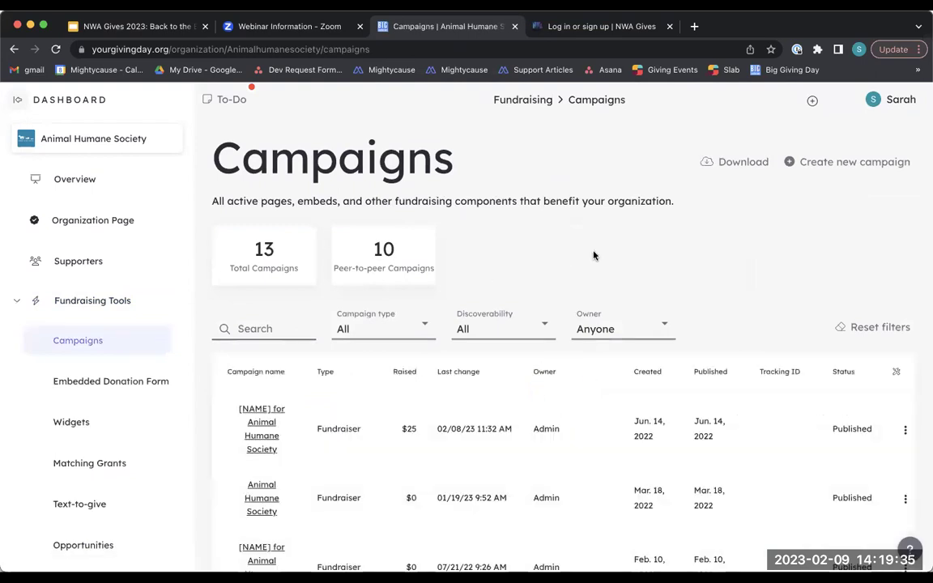
scroll(594, 256, "down", 3)
scroll(593, 256, "down", 3)
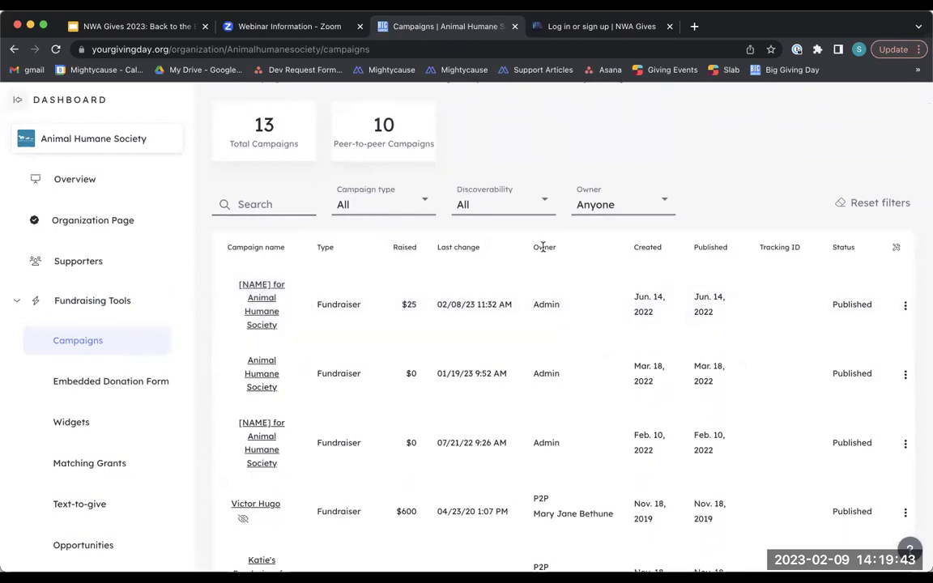
scroll(544, 306, "down", 4)
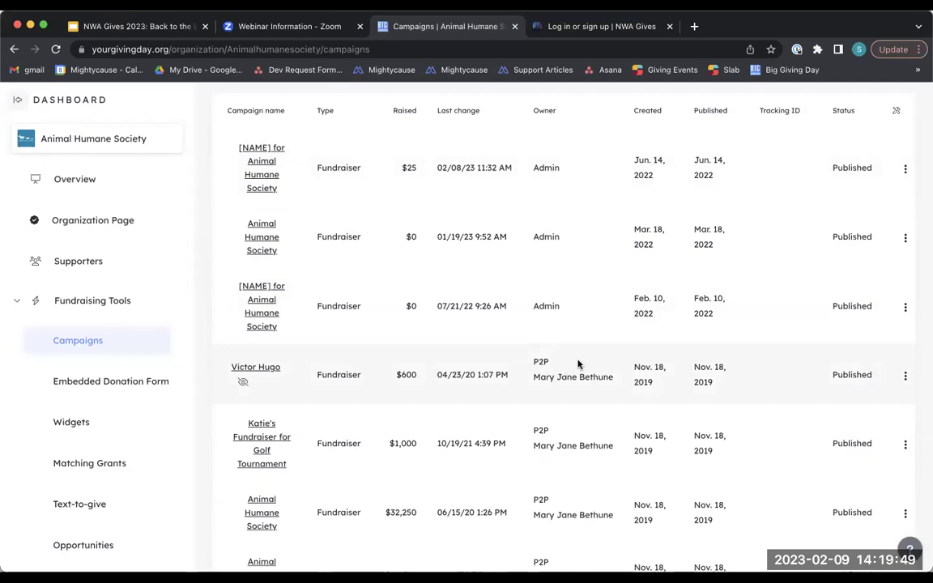
scroll(578, 365, "up", 4)
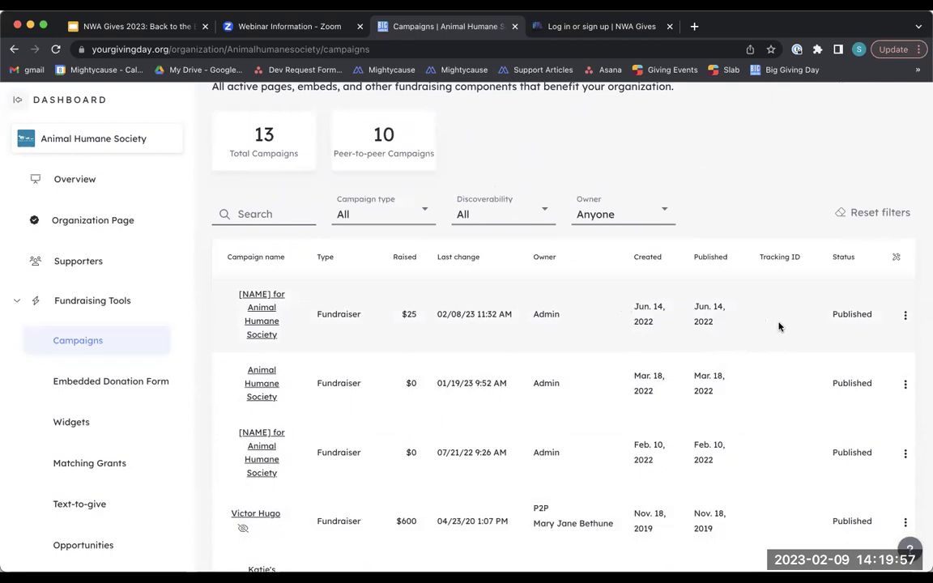
Step: View the management options for the first campaign in the list and dismiss them without choosing one
left_click(907, 315)
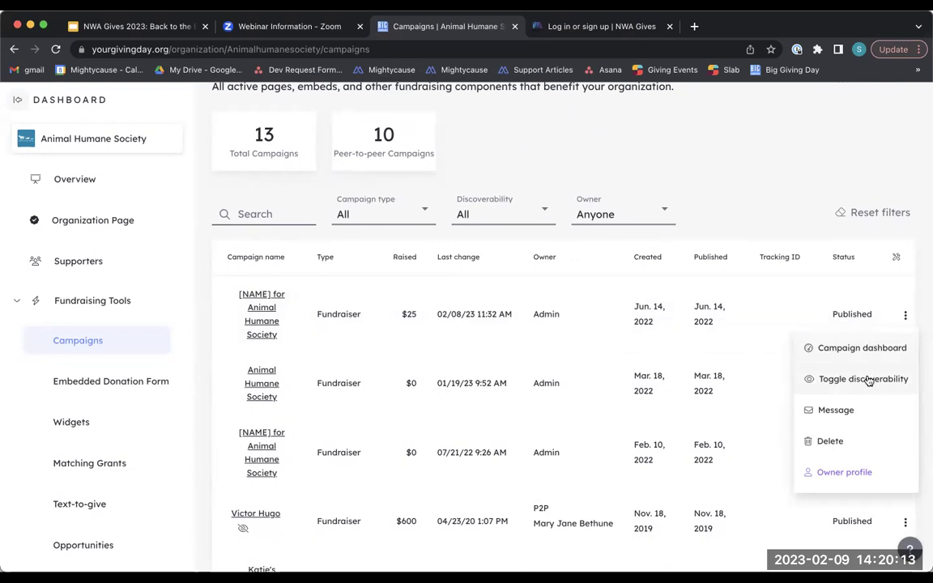
left_click(770, 217)
left_click(905, 315)
left_click(906, 315)
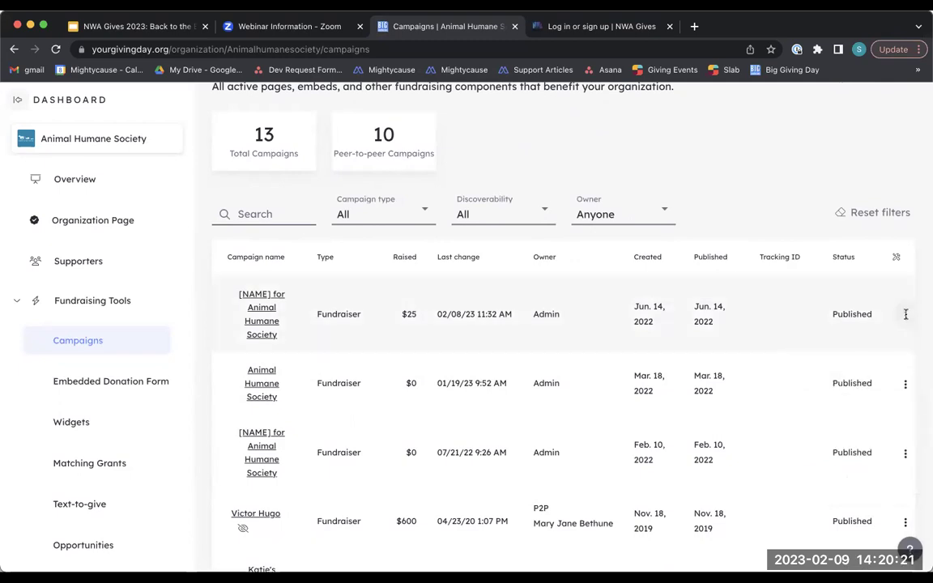
Step: Open Matching Grants in Fundraising Tools and view the Live Matches and Upcoming Matches sections
left_click(75, 303)
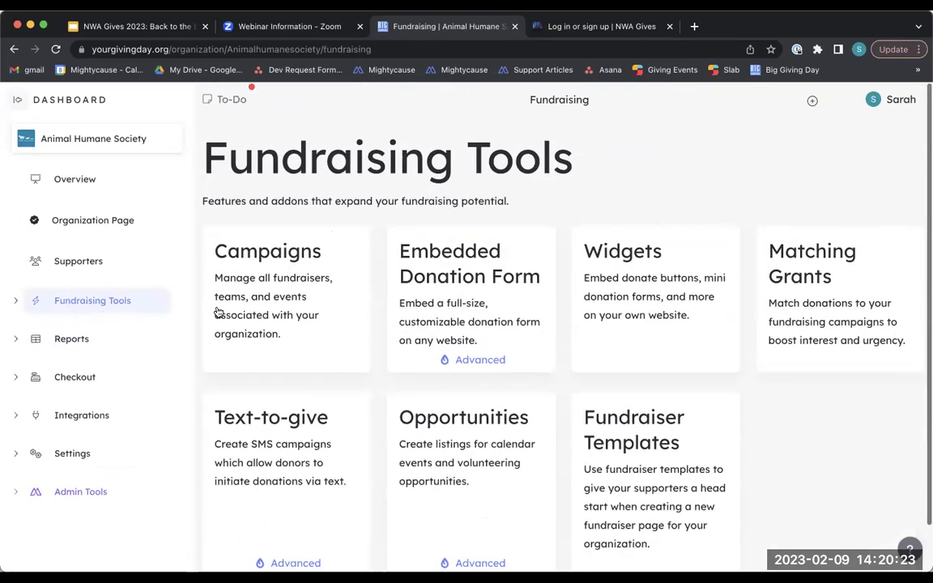
left_click(813, 315)
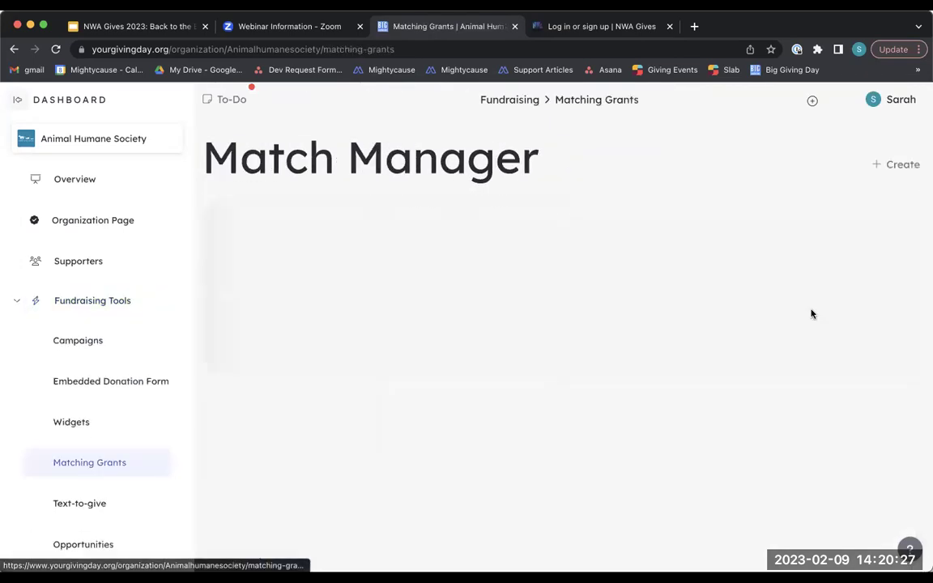
scroll(606, 270, "down", 2)
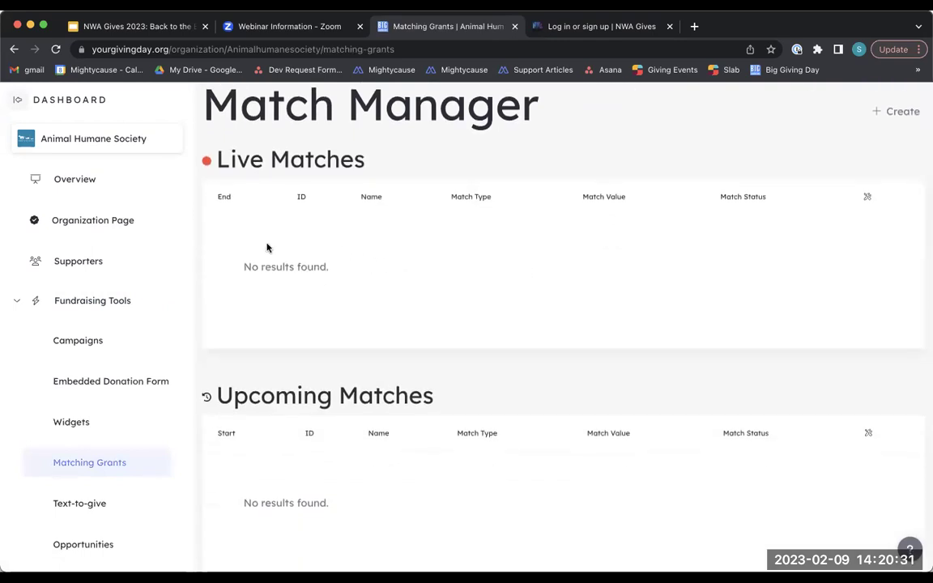
Step: Review the Upcoming Matches and Past Matches sections of the Match Manager
scroll(315, 268, "down", 5)
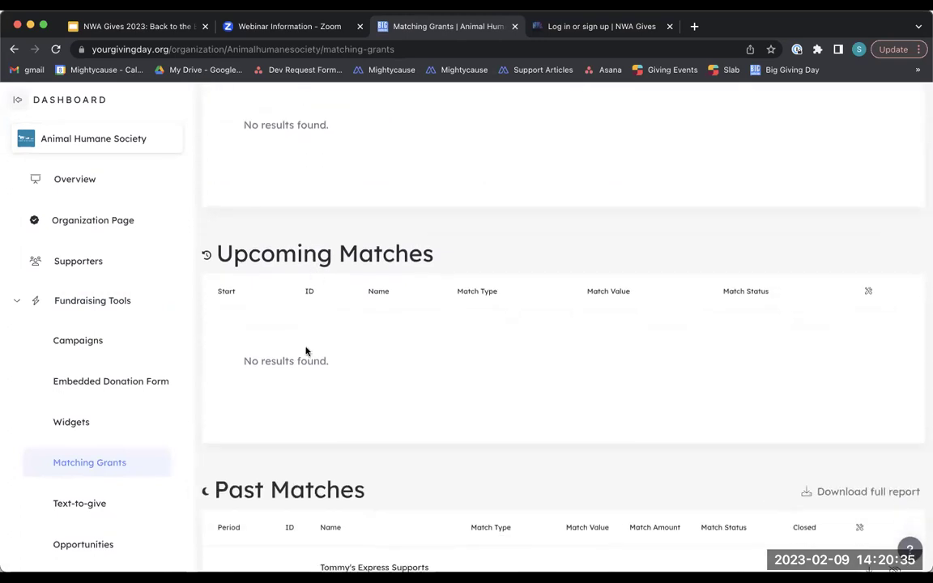
scroll(316, 351, "down", 9)
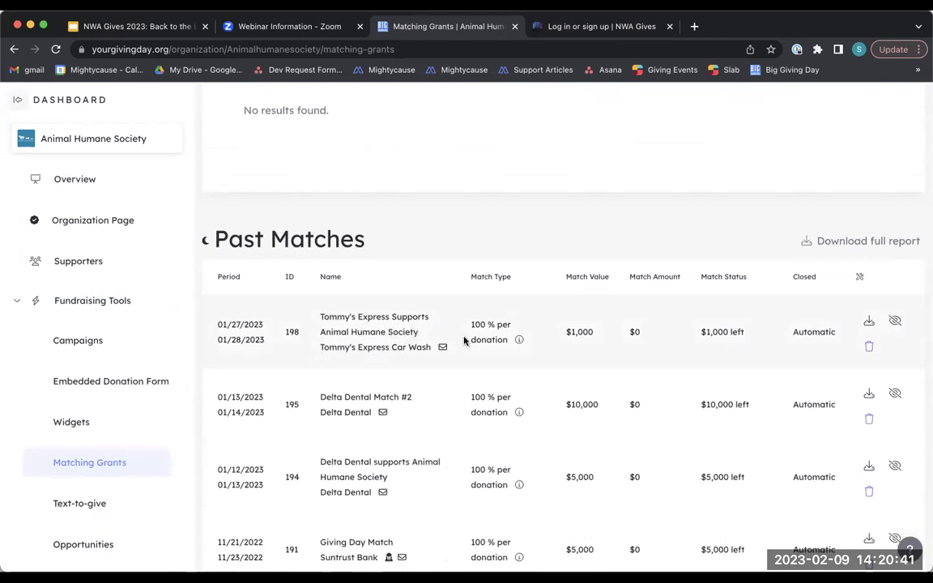
scroll(613, 332, "up", 8)
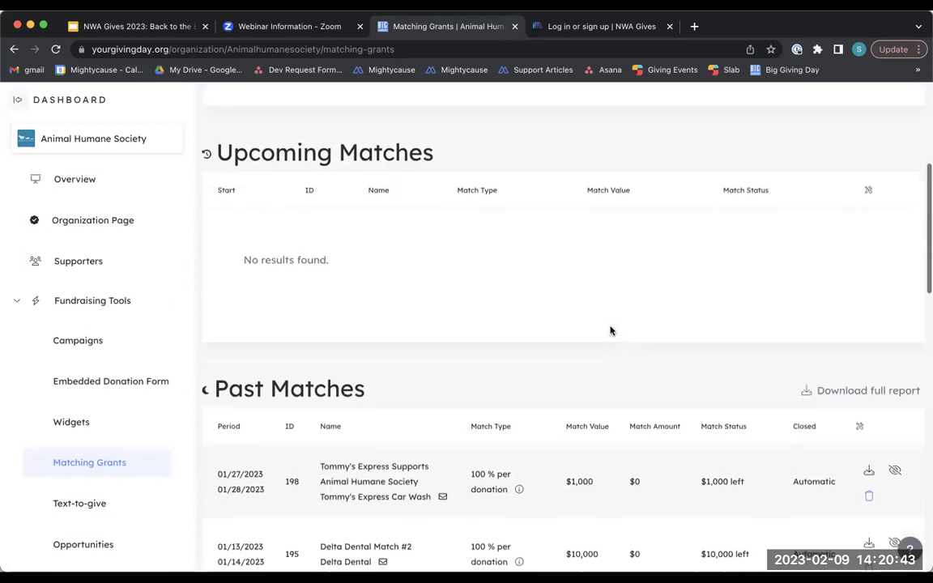
scroll(610, 330, "up", 2)
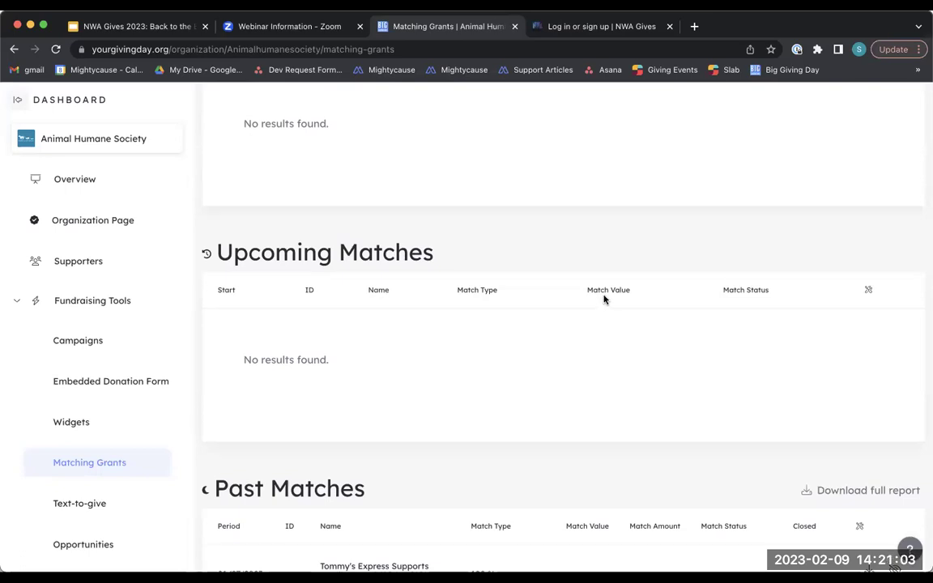
scroll(468, 235, "up", 5)
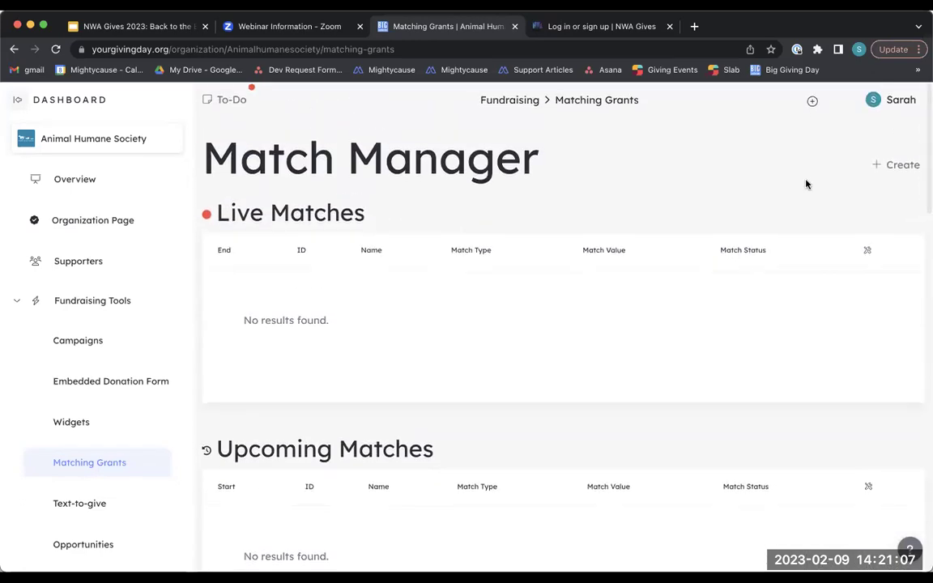
Step: Start a new matching grant, exclude its match value from page metrics, and review the date, match type and condition settings
left_click(891, 168)
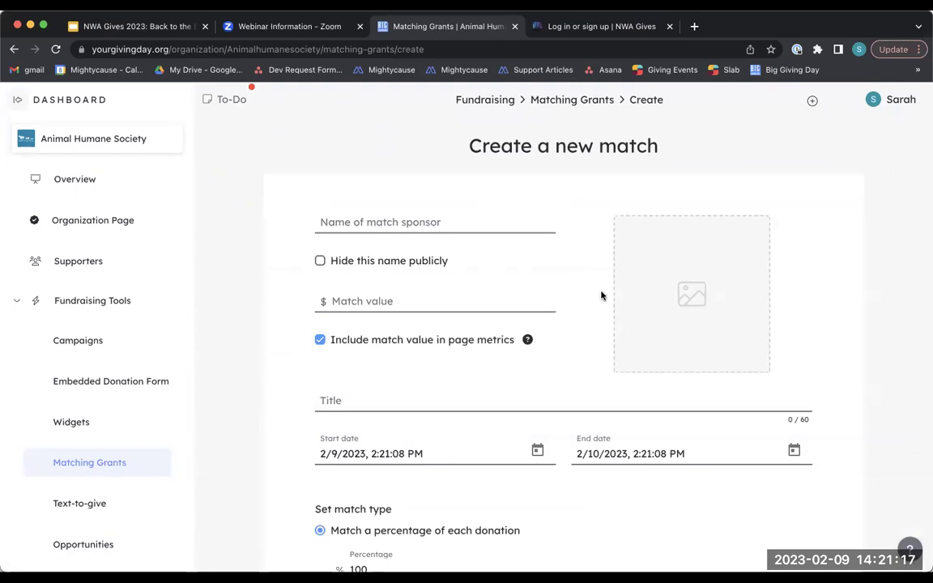
scroll(601, 296, "down", 2)
scroll(602, 300, "down", 1)
left_click(336, 253)
scroll(356, 263, "down", 3)
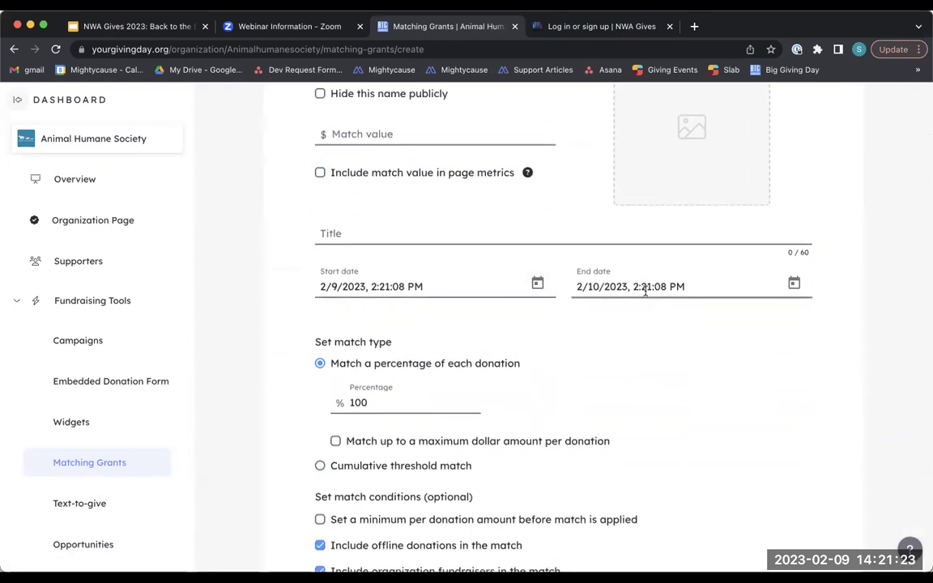
scroll(602, 333, "down", 4)
scroll(602, 333, "down", 3)
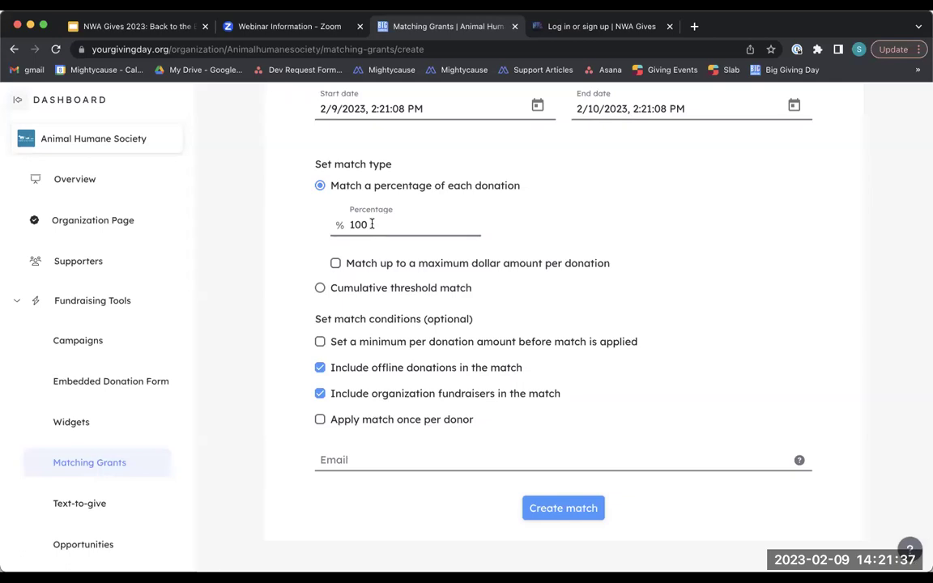
Step: Try a maximum match of $100 per donation on the new match and turn that limit off again
left_click(336, 265)
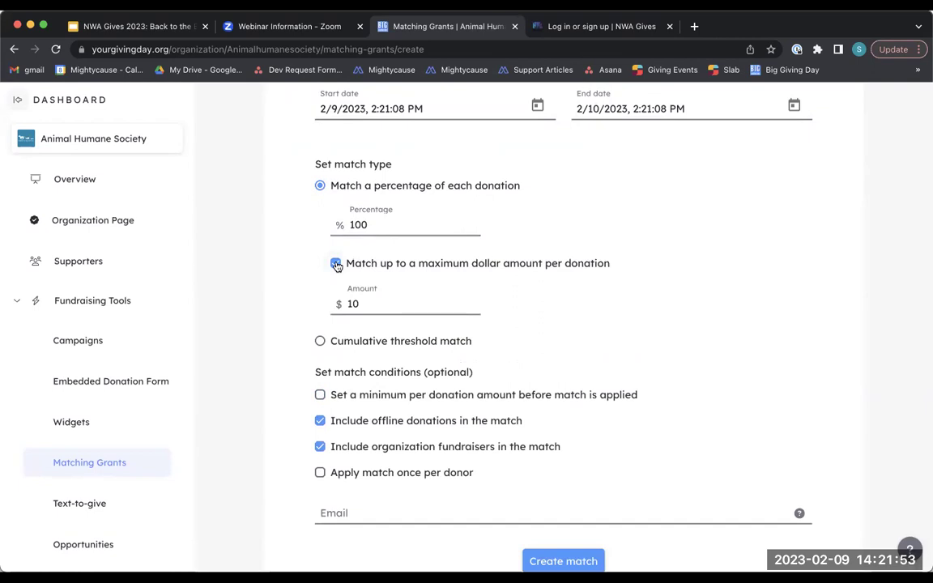
left_click_drag(366, 301, 343, 302)
type("100")
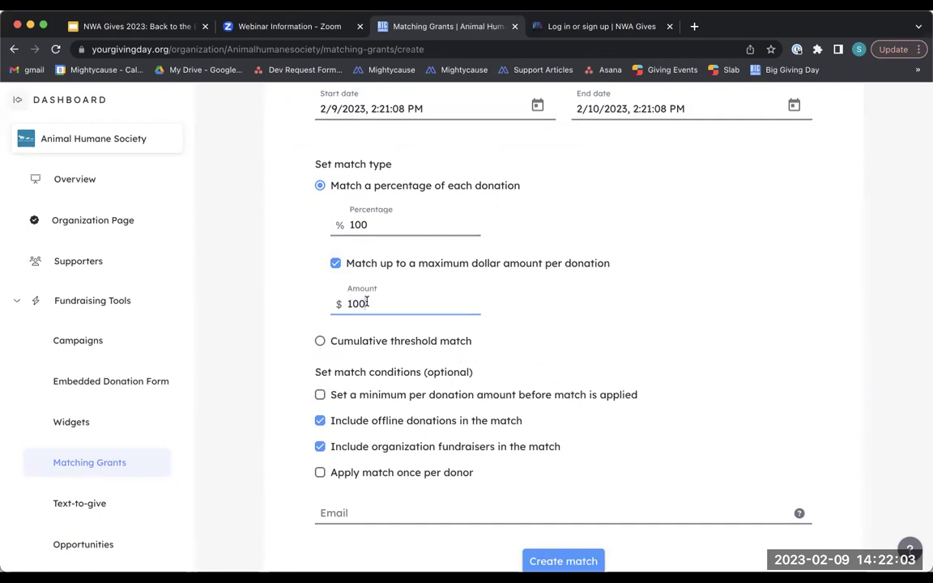
left_click(335, 264)
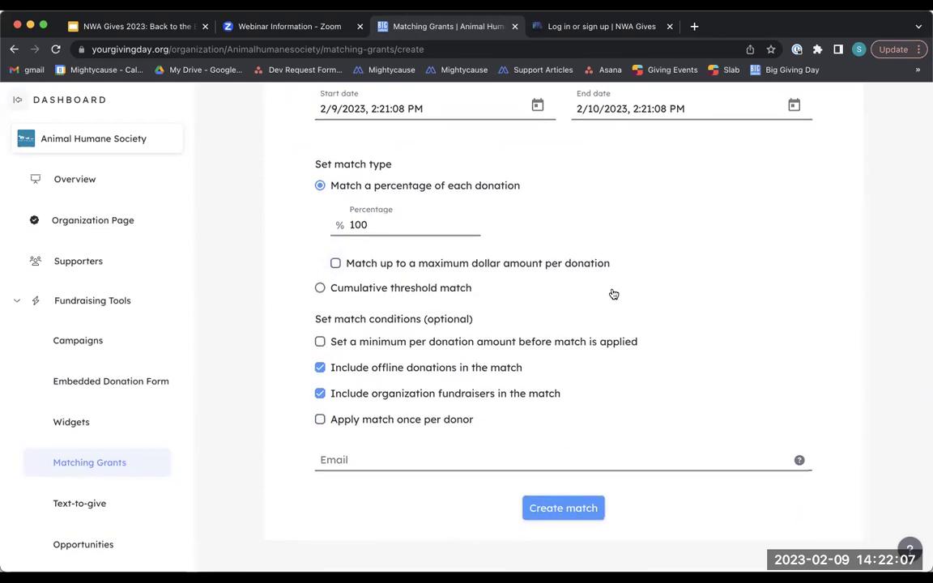
scroll(614, 294, "up", 3)
scroll(614, 294, "up", 5)
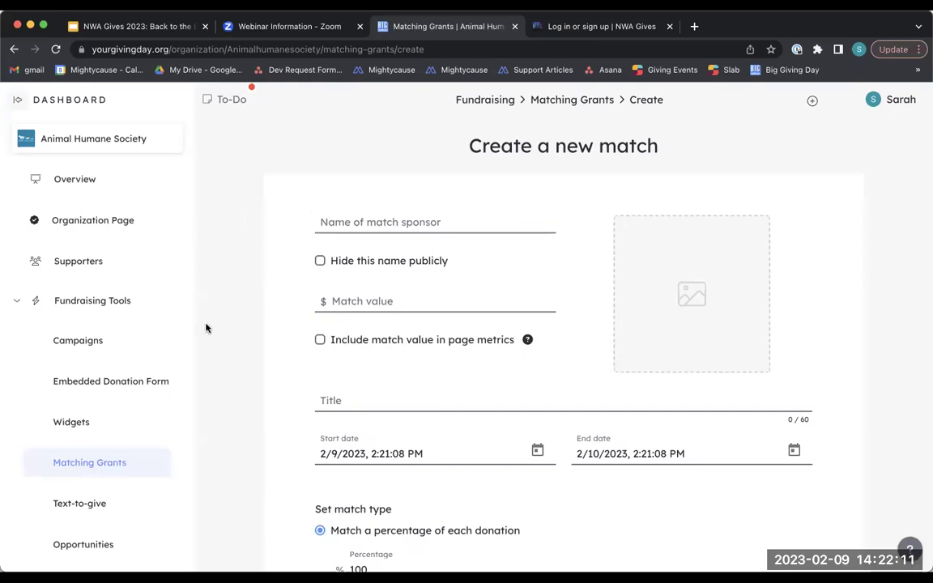
Step: Open Widgets in Fundraising Tools, choose the Donate button style, and review its label, website URL and embed code fields
left_click(101, 303)
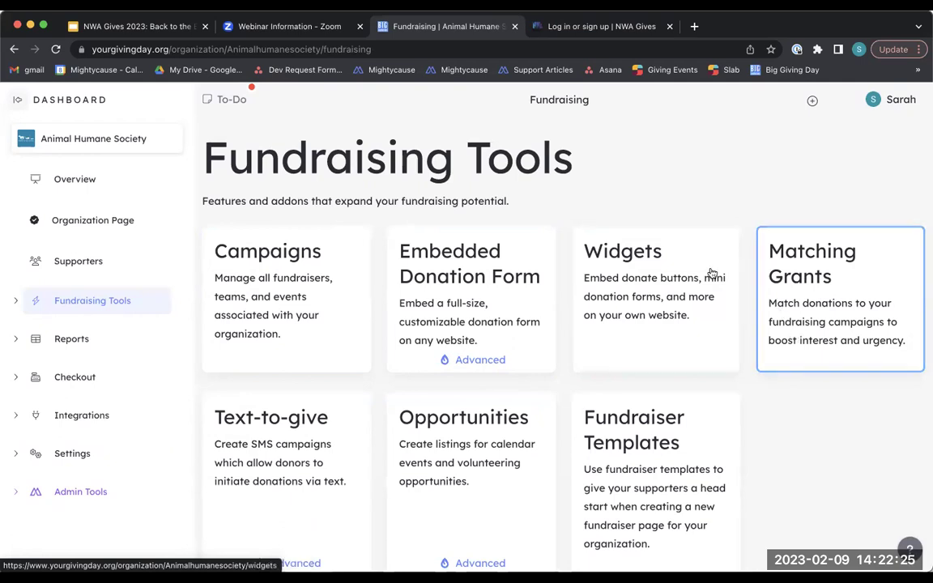
left_click(669, 255)
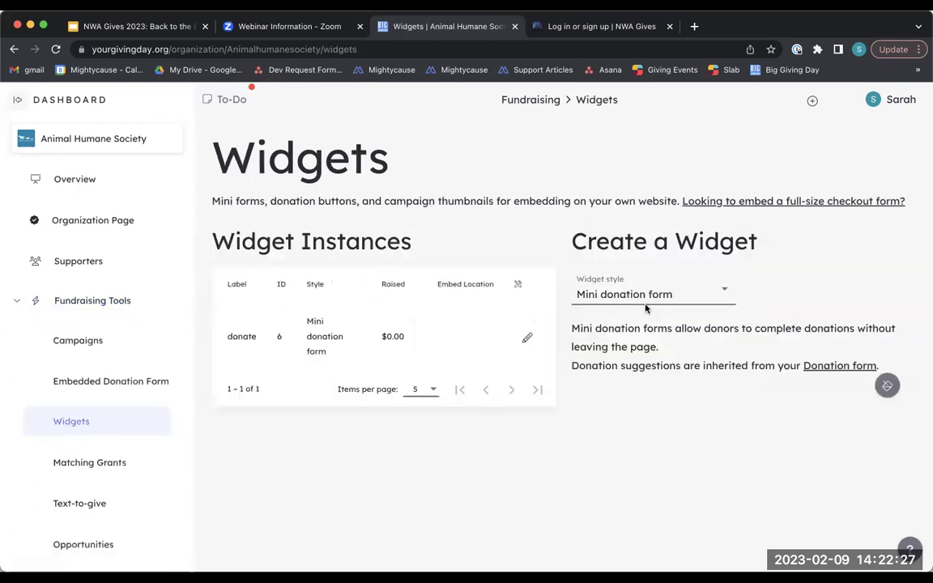
left_click(684, 302)
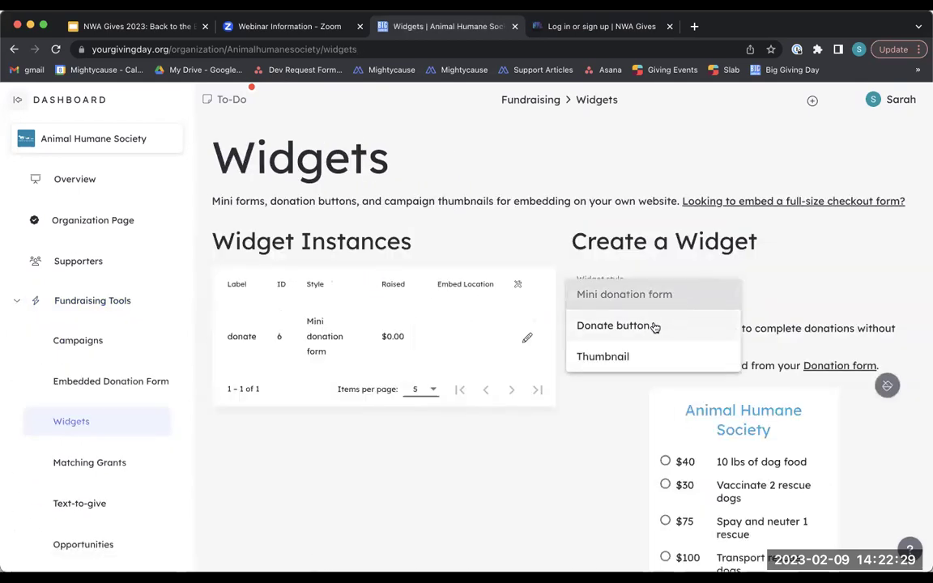
left_click(653, 325)
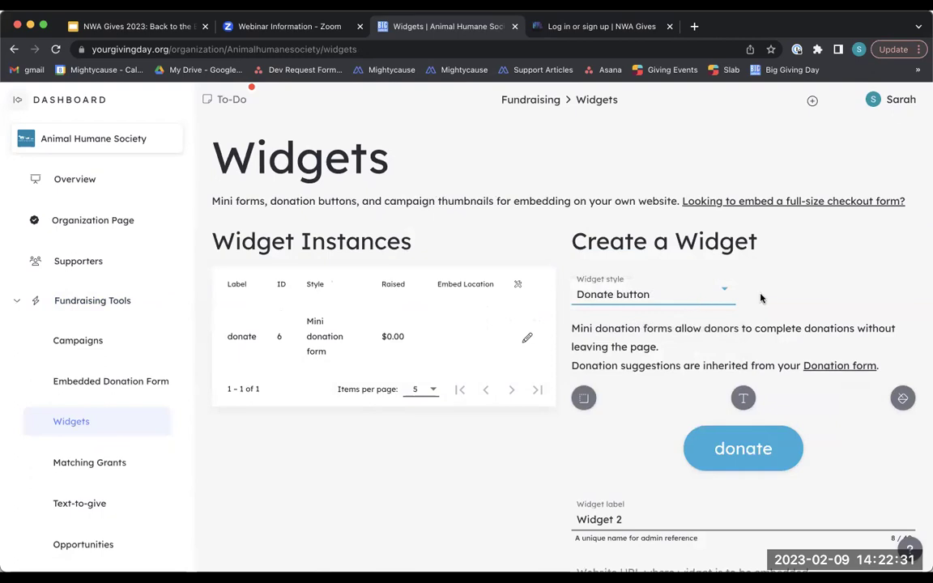
scroll(763, 299, "down", 1)
scroll(763, 299, "down", 1)
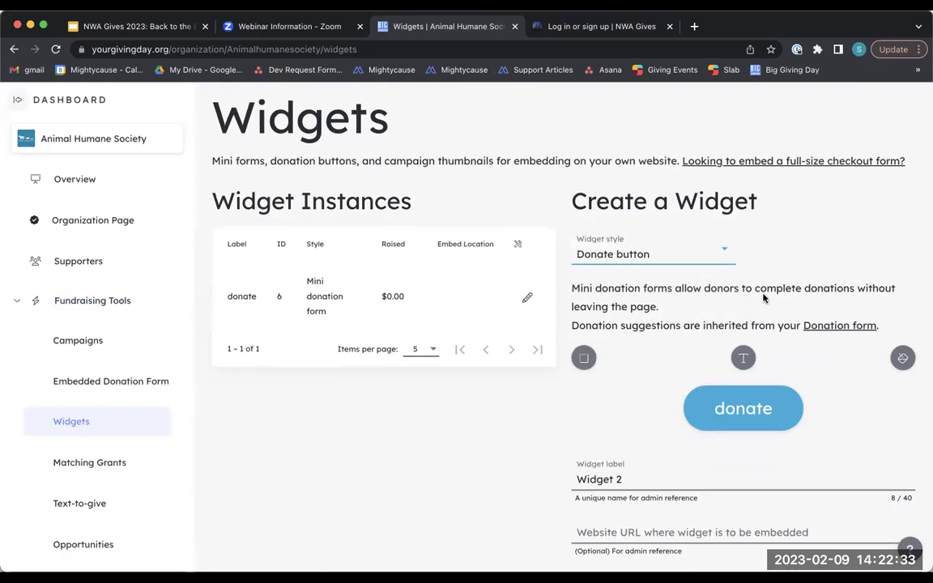
scroll(763, 298, "down", 2)
scroll(763, 299, "down", 1)
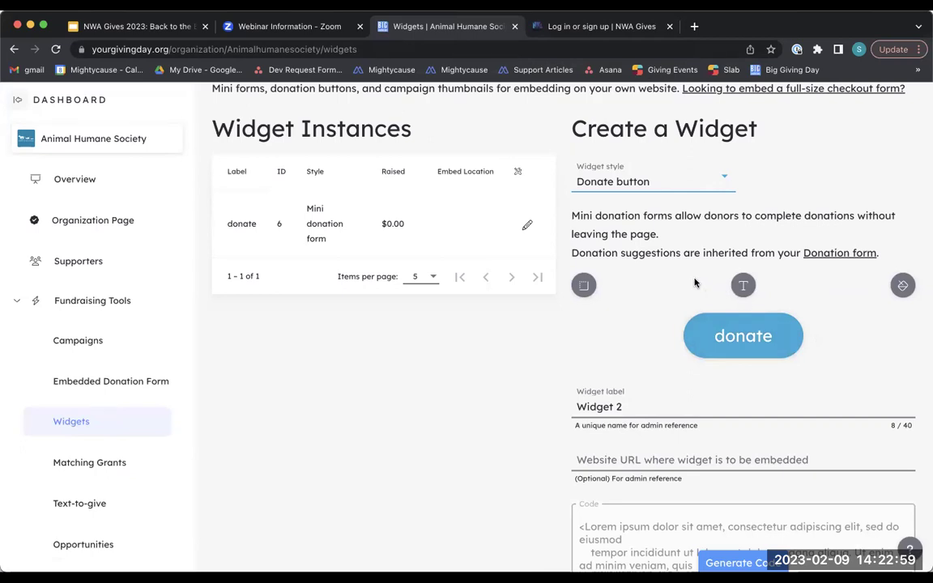
scroll(501, 313, "up", 2)
scroll(557, 354, "down", 4)
scroll(557, 354, "down", 1)
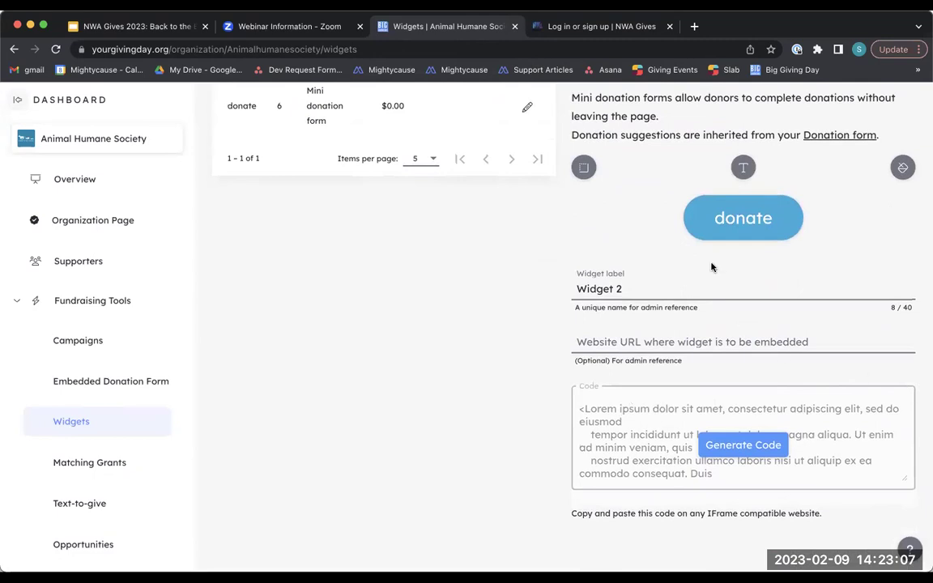
Step: Preview the Mini donation form widget style and switch the widget back to Donate button
scroll(712, 268, "up", 2)
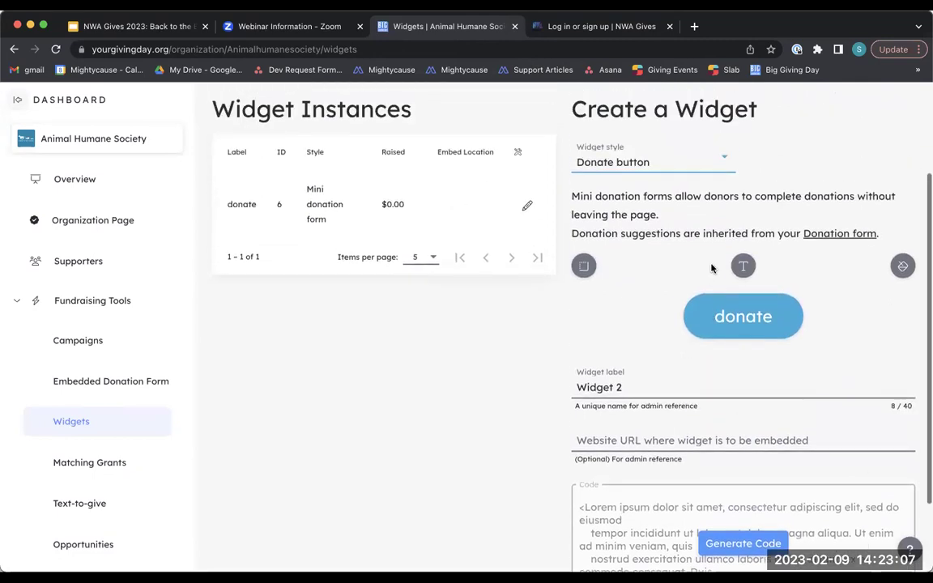
left_click(642, 161)
left_click(639, 136)
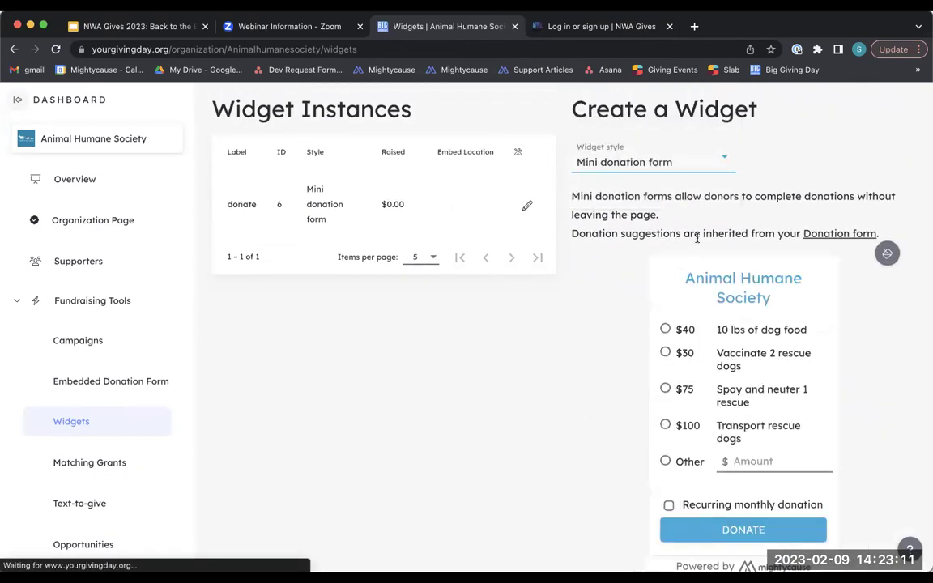
scroll(798, 308, "down", 1)
scroll(798, 307, "down", 2)
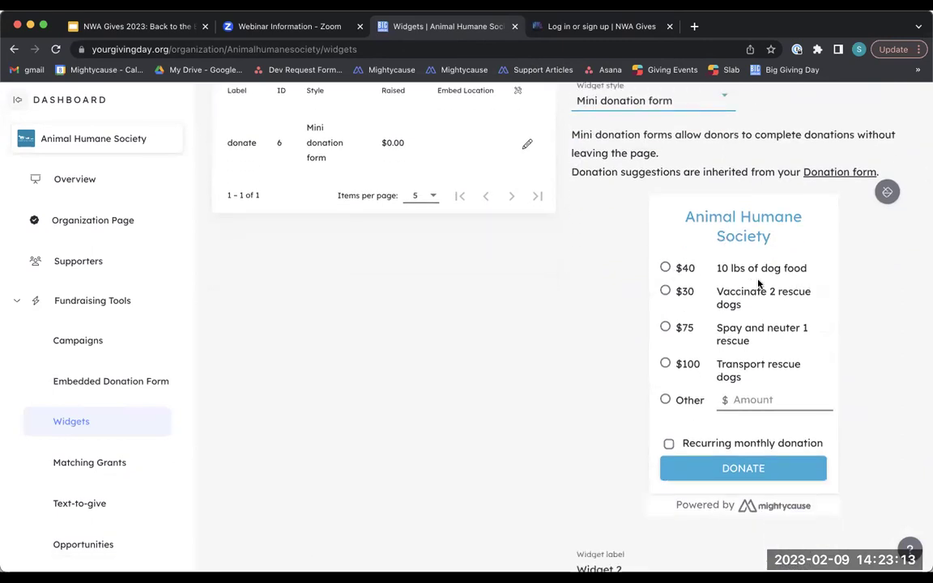
scroll(681, 167, "up", 2)
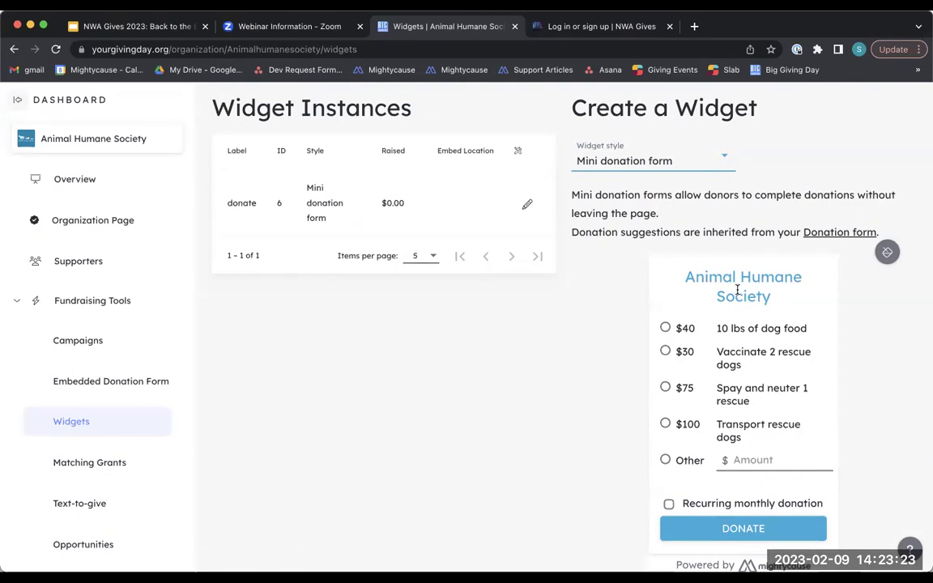
left_click(689, 154)
left_click(615, 191)
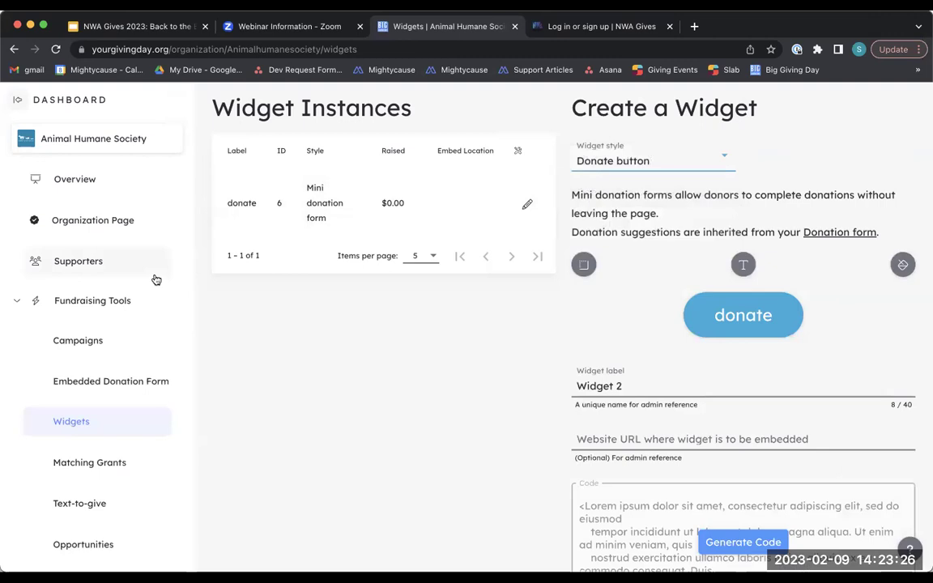
Step: Return to the Fundraising Tools overview, and open the All Donations report from Reports
left_click(89, 301)
scroll(321, 348, "down", 1)
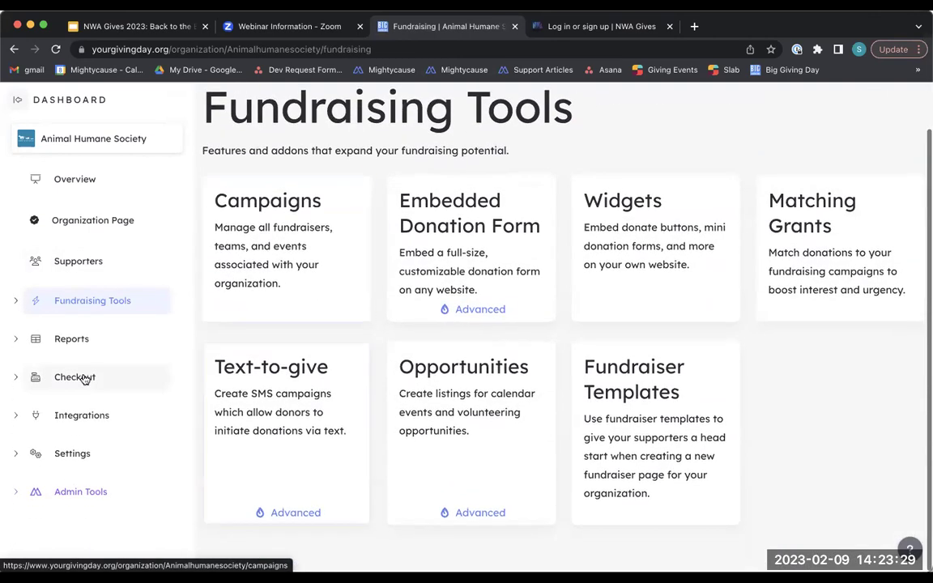
left_click(59, 341)
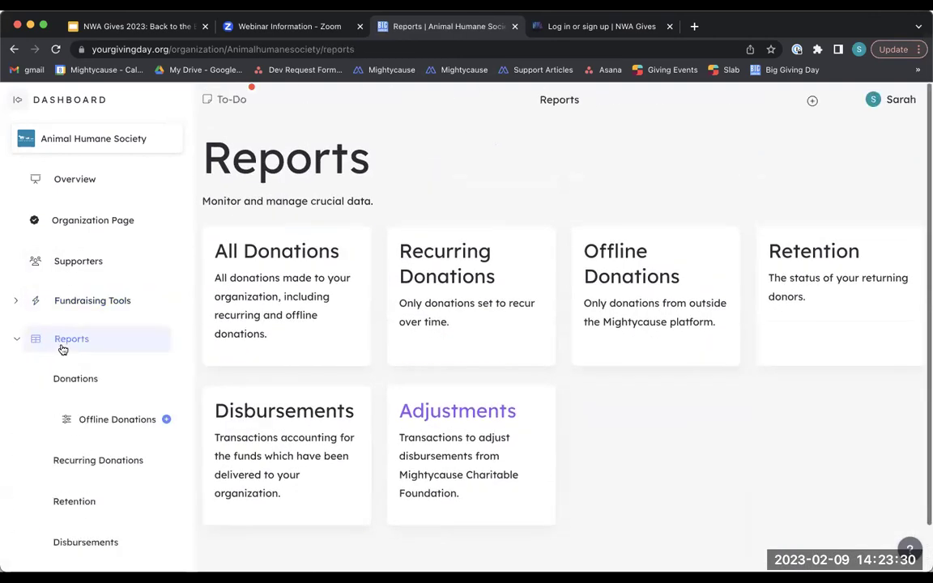
left_click(287, 295)
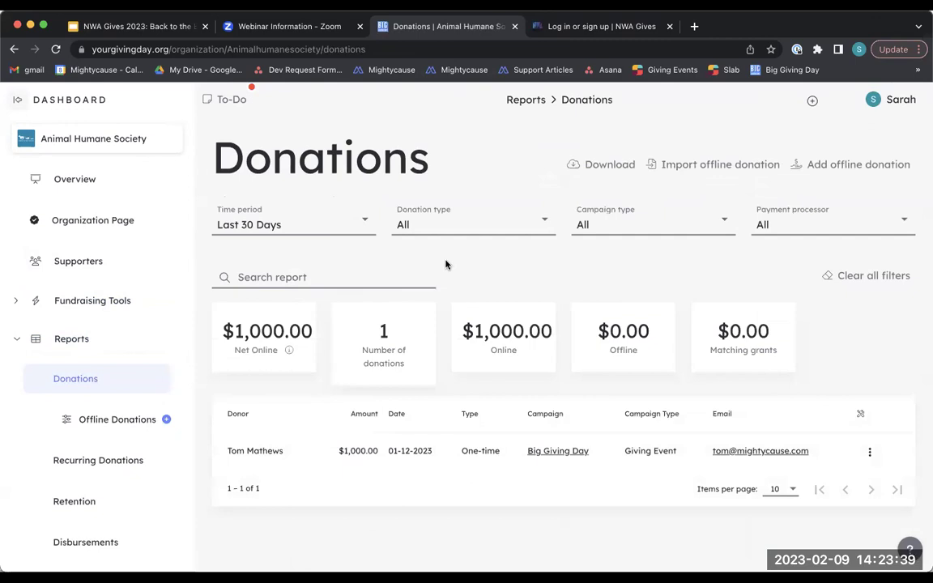
Step: View the time period and campaign type filter options of the Donations report without changing them
left_click(362, 221)
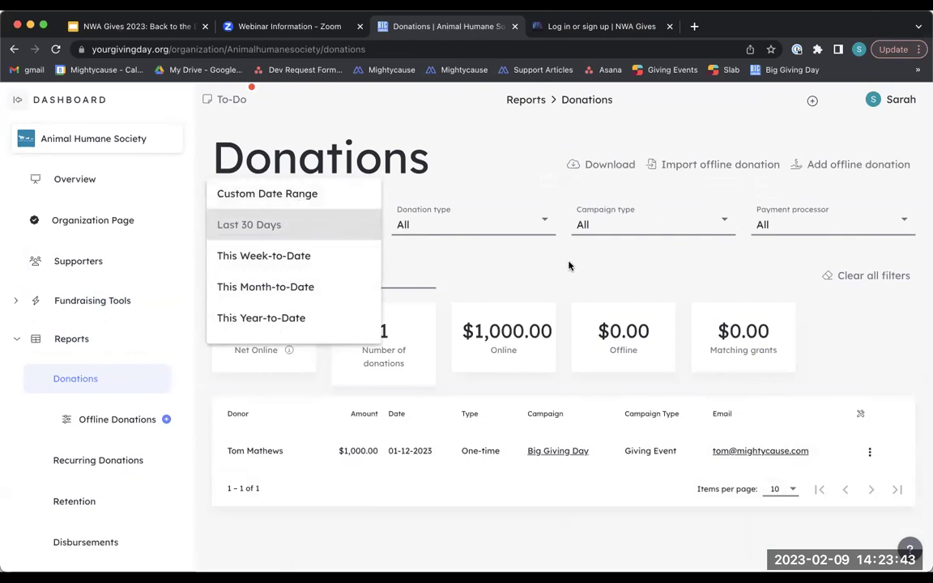
left_click(623, 231)
left_click(625, 230)
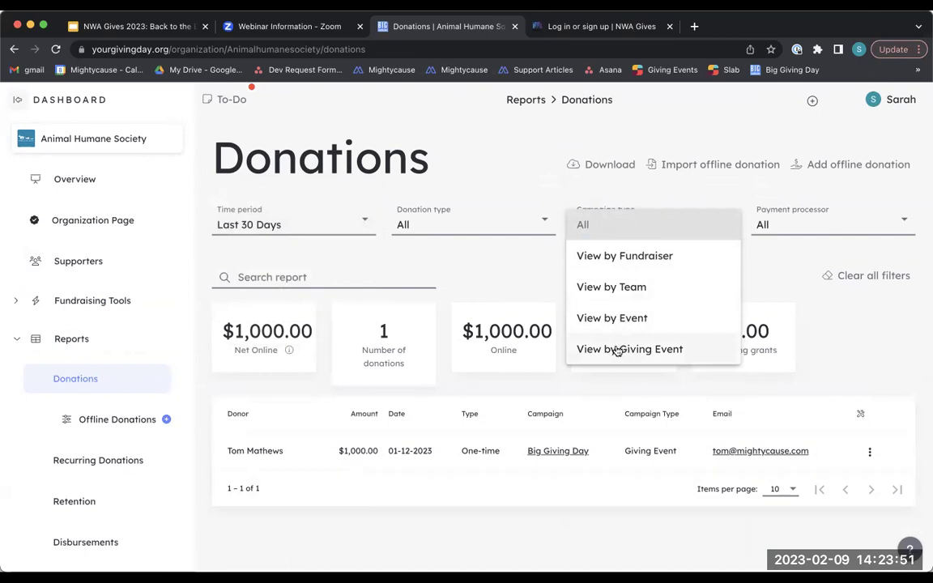
left_click(547, 274)
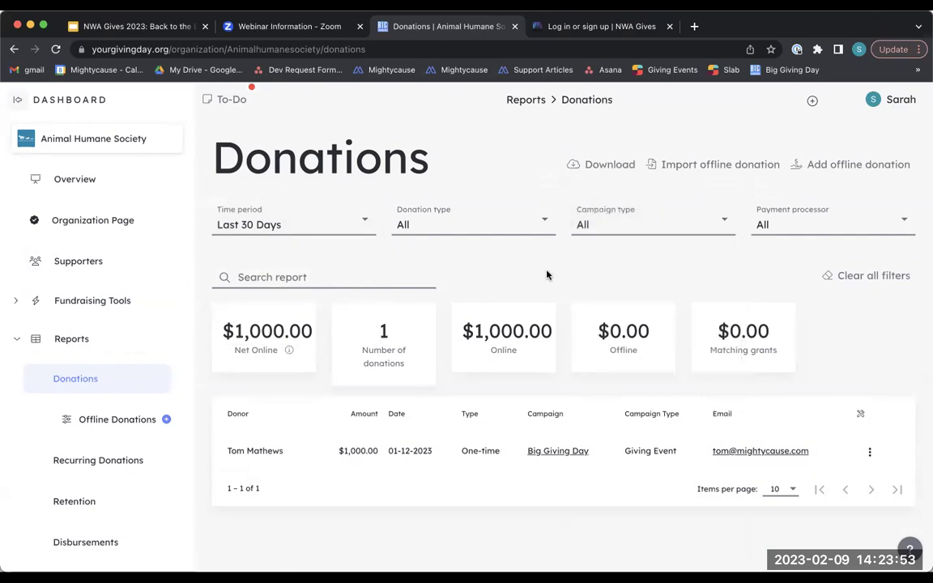
Step: Open the form for adding an offline donation and close it without entering a donation
scroll(546, 277, "down", 1)
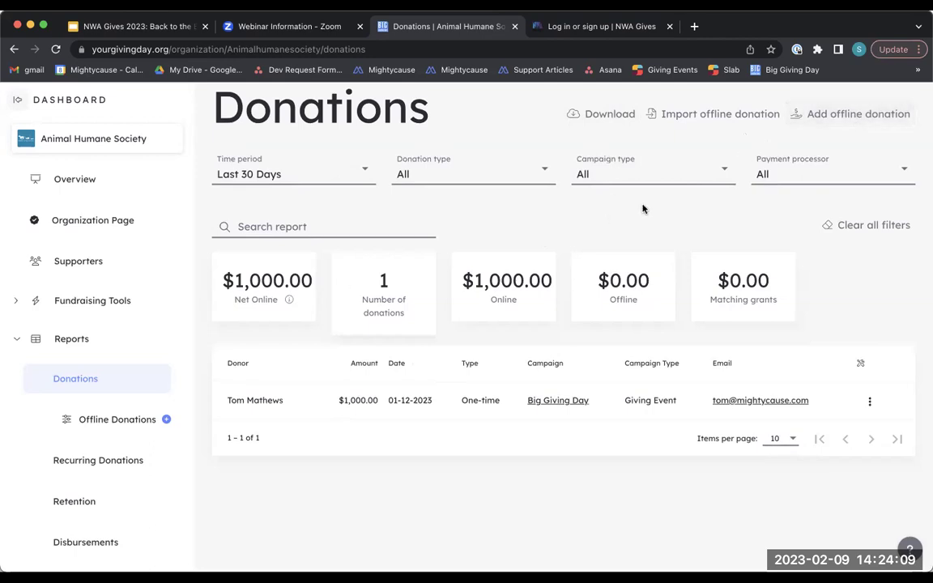
left_click(842, 114)
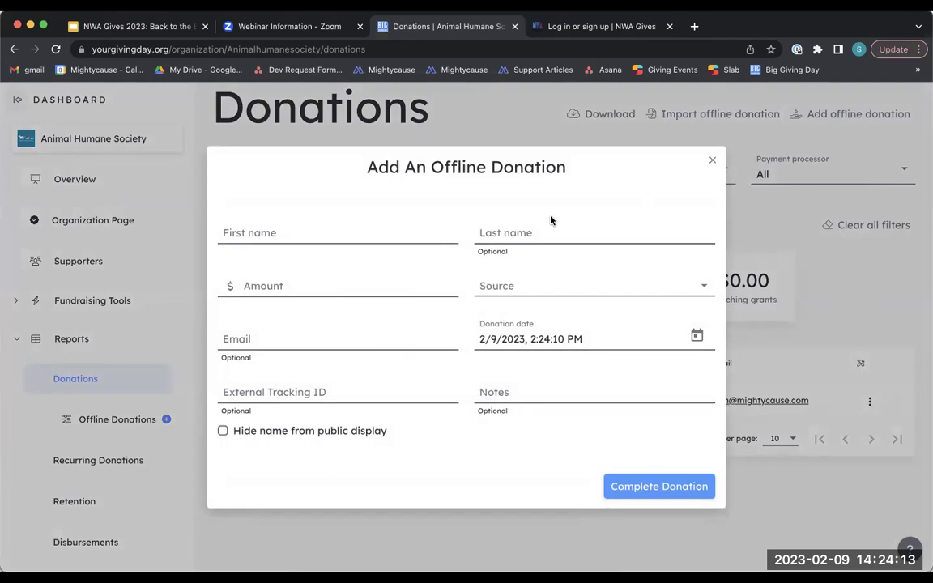
left_click(713, 164)
Step: Open the Retention report from the Reports overview and view its time period options, keeping Big Giving Day (2019)
left_click(56, 339)
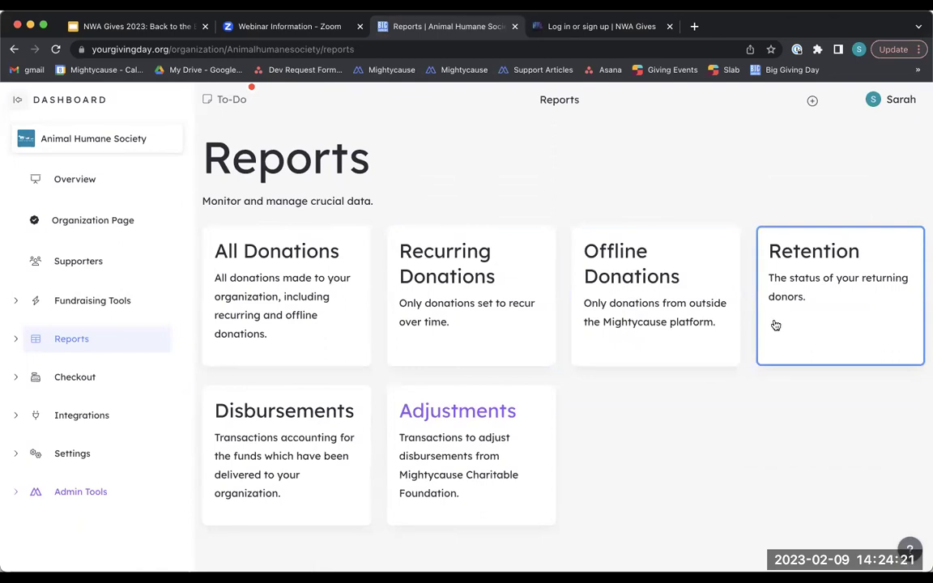
left_click(831, 279)
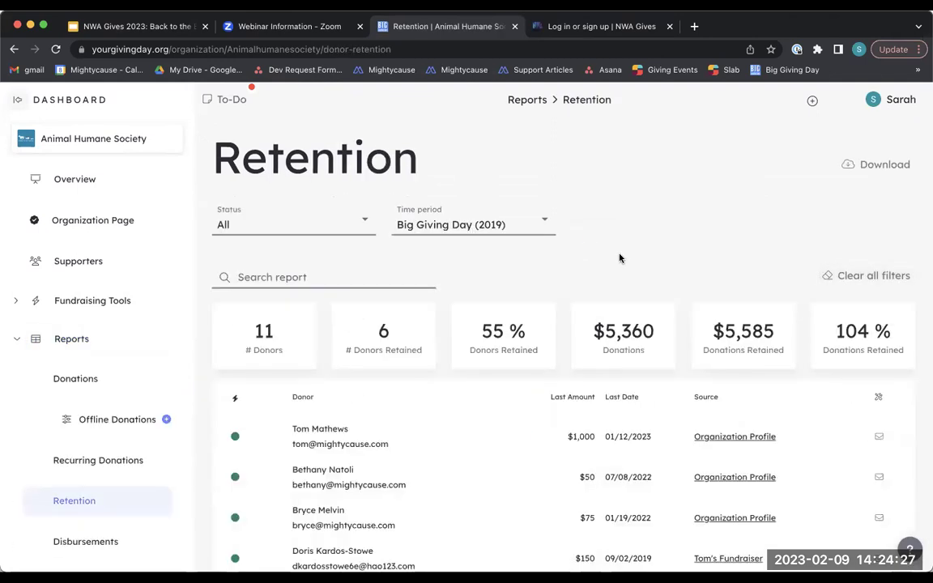
left_click(464, 217)
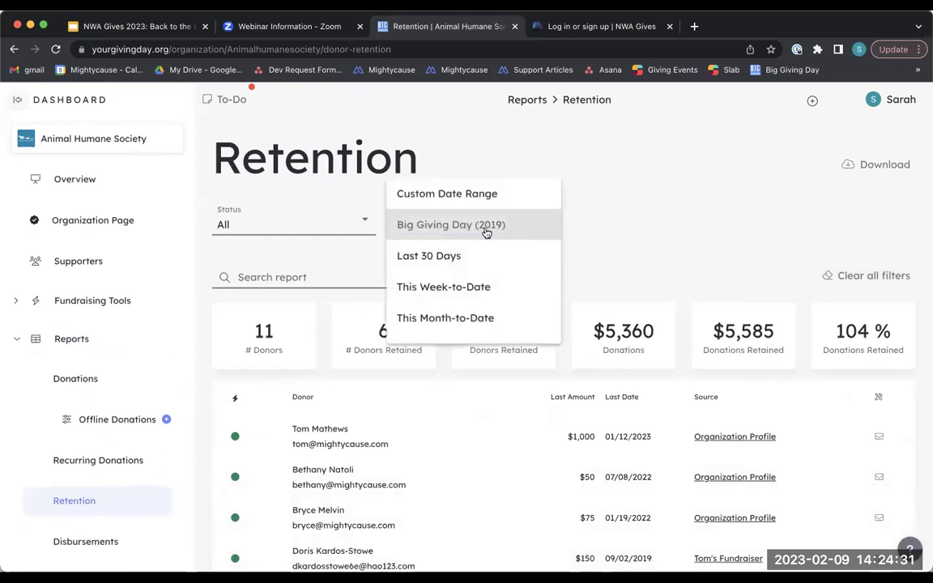
left_click(633, 231)
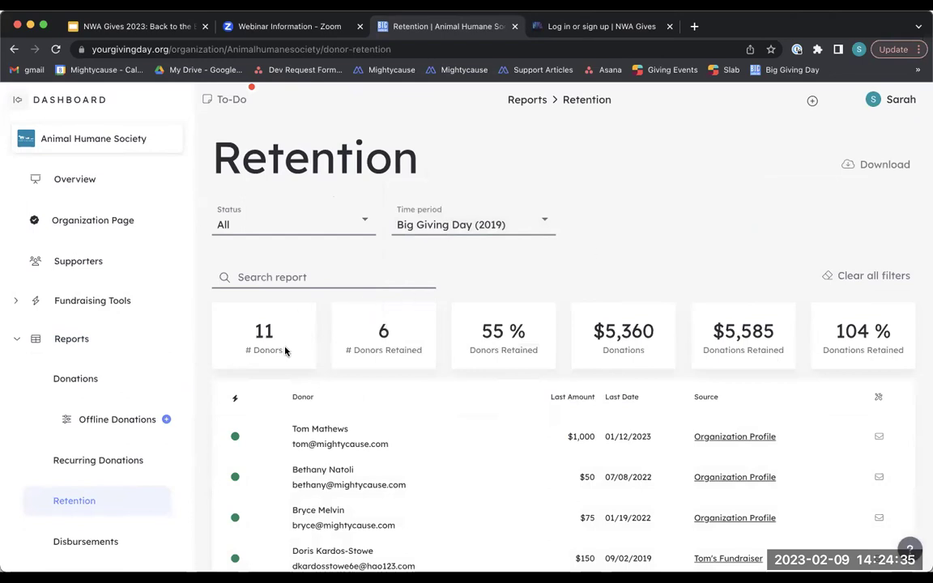
scroll(506, 396, "down", 1)
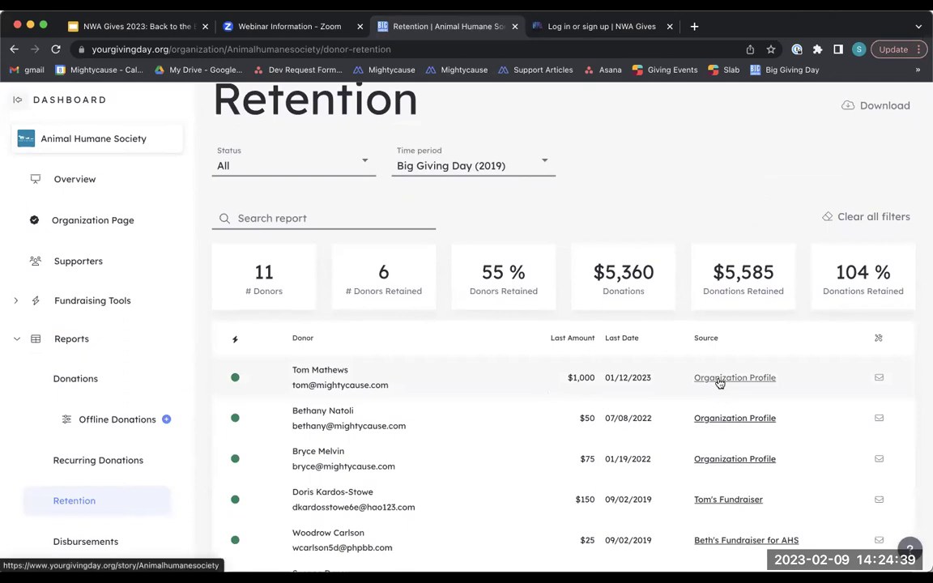
scroll(761, 212, "up", 1)
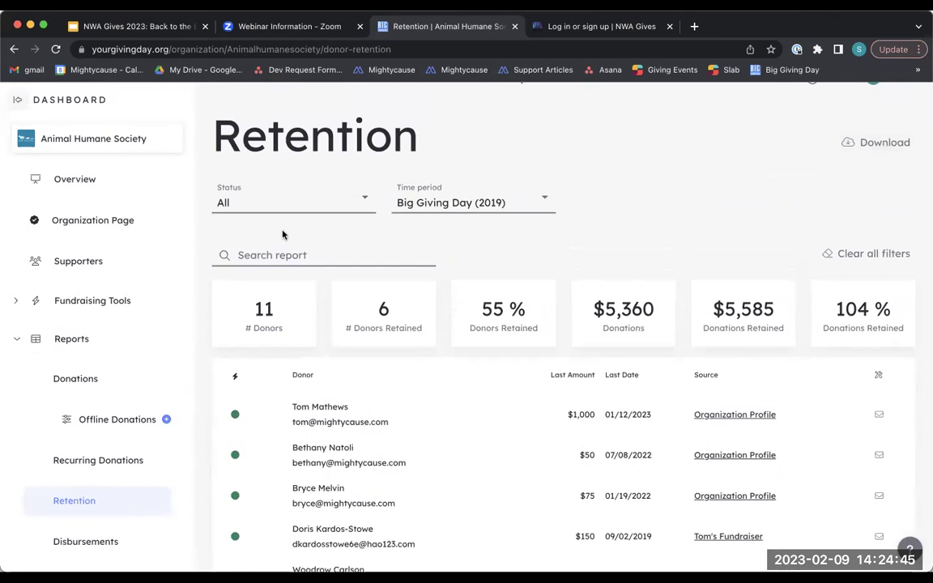
Step: Filter the Retention report by the Not Retained status to review those donors, and return to the Reports overview
left_click(341, 204)
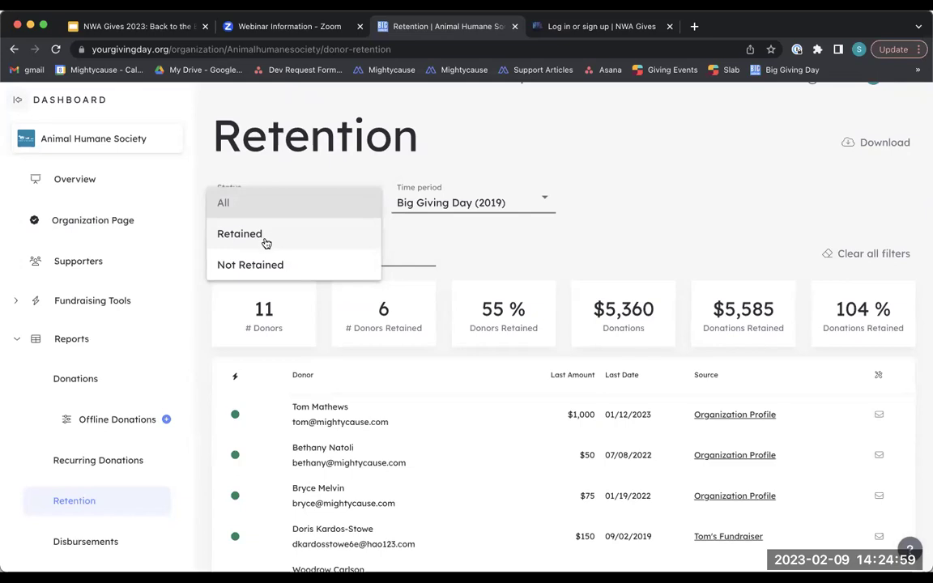
left_click(269, 264)
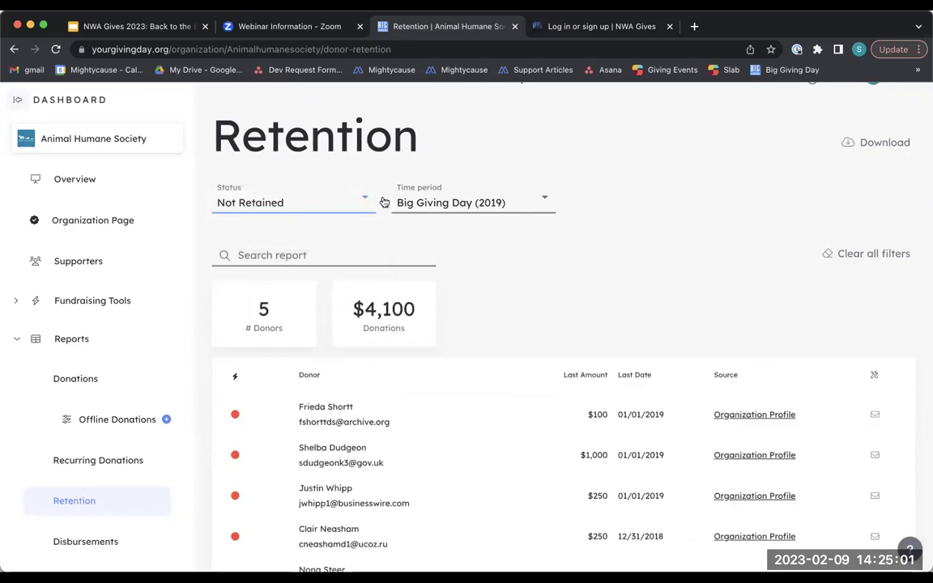
scroll(478, 254, "down", 2)
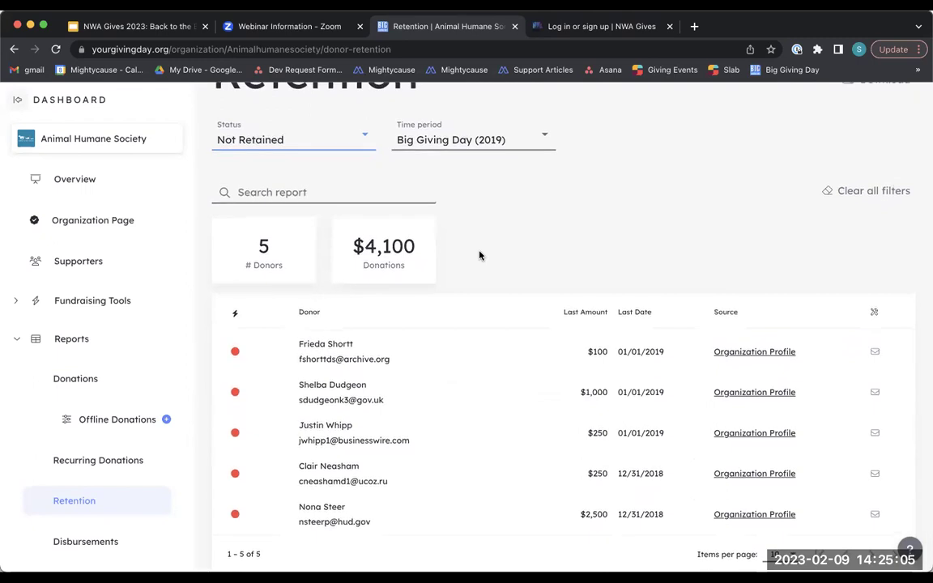
scroll(479, 255, "up", 2)
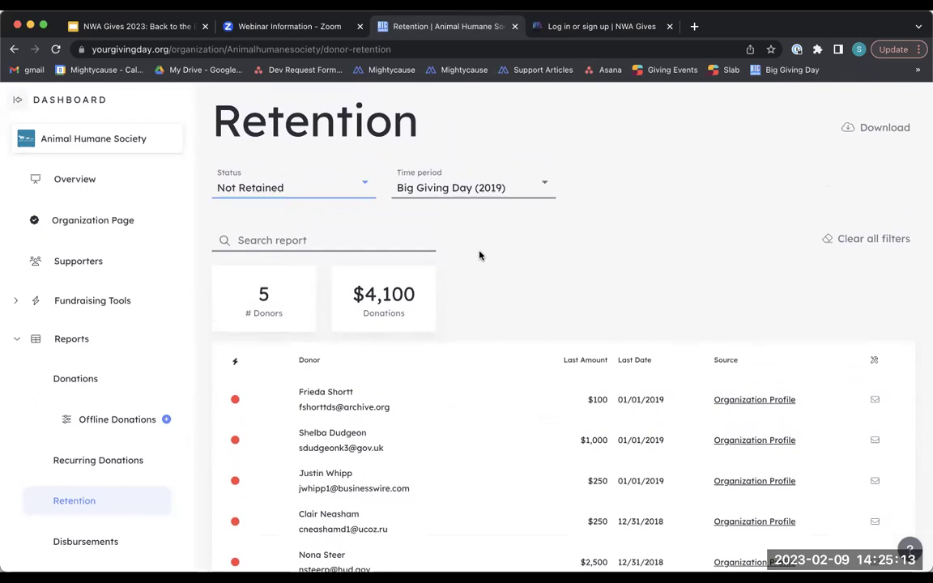
left_click(70, 340)
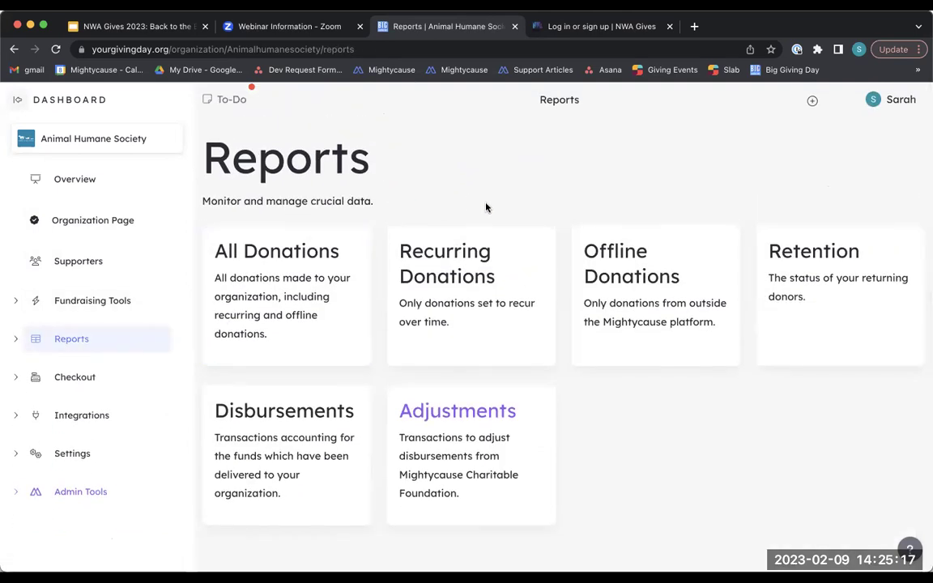